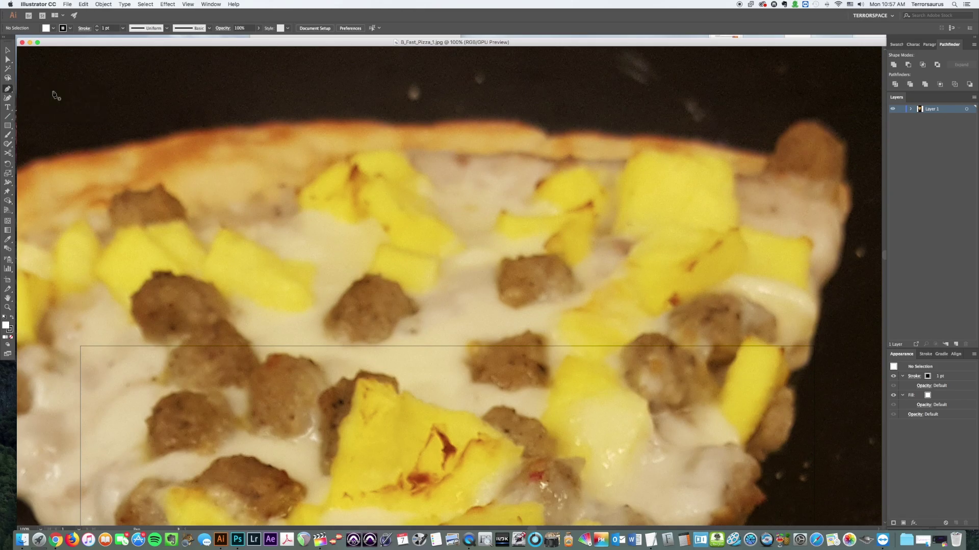
Start a Pen tool path midway along the crust's top edge and trace it to the sausage at the slice's upper-right corner.
scroll(273, 167, right, 5)
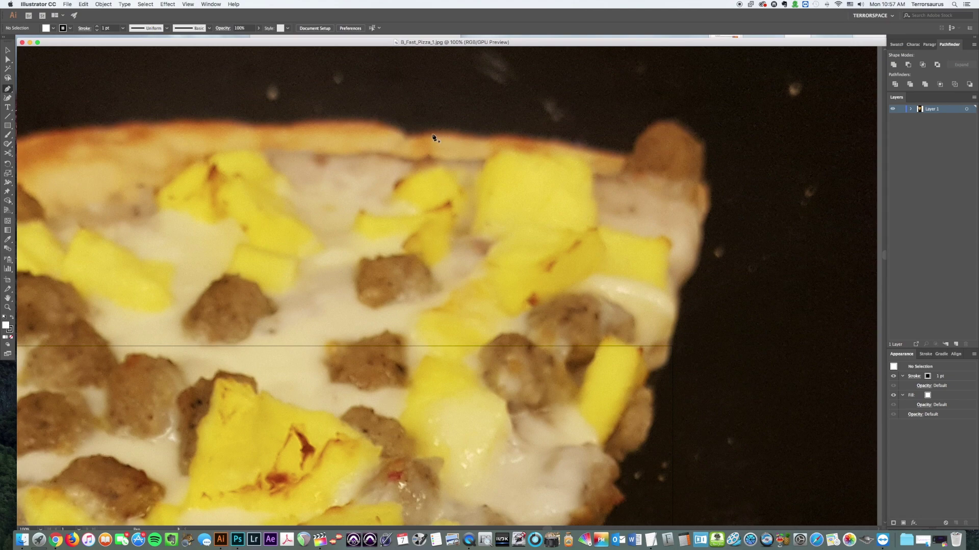
click(432, 134)
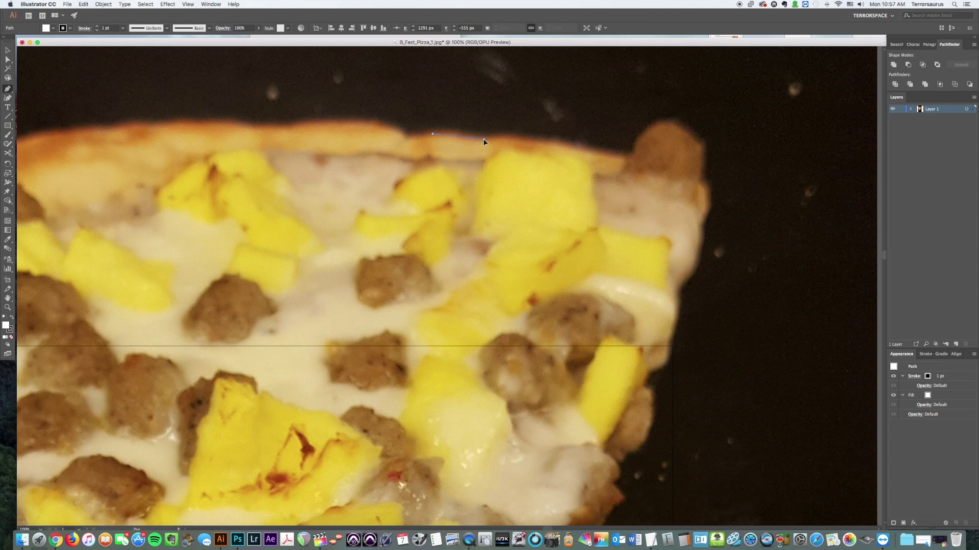
mouse_move(512, 154)
mouse_down()
mouse_move(522, 153)
mouse_move(517, 128)
mouse_move(509, 151)
mouse_up()
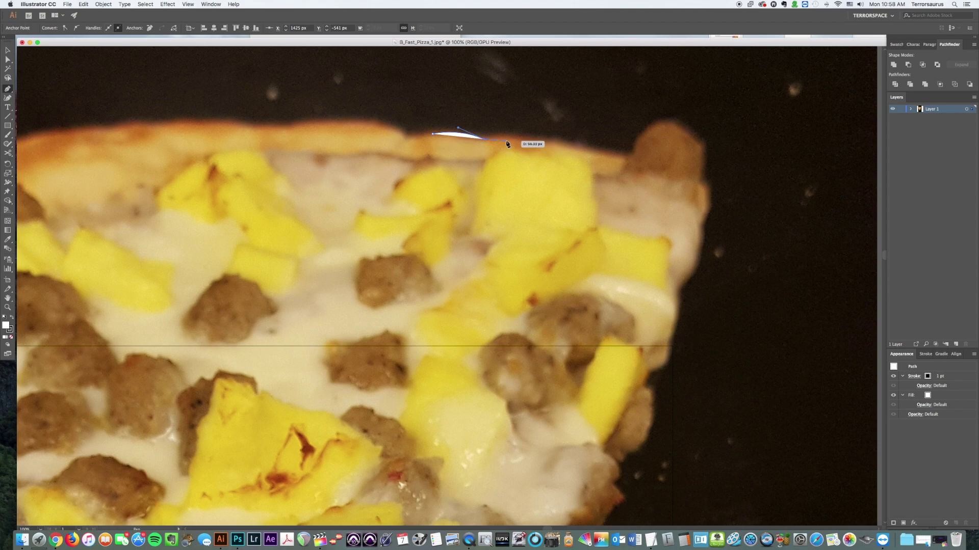
click(483, 139)
click(547, 143)
click(602, 151)
click(631, 156)
Extend the path around the corner sausage and down the upper part of the slice's right edge.
click(659, 125)
click(675, 125)
click(699, 148)
click(696, 180)
click(708, 219)
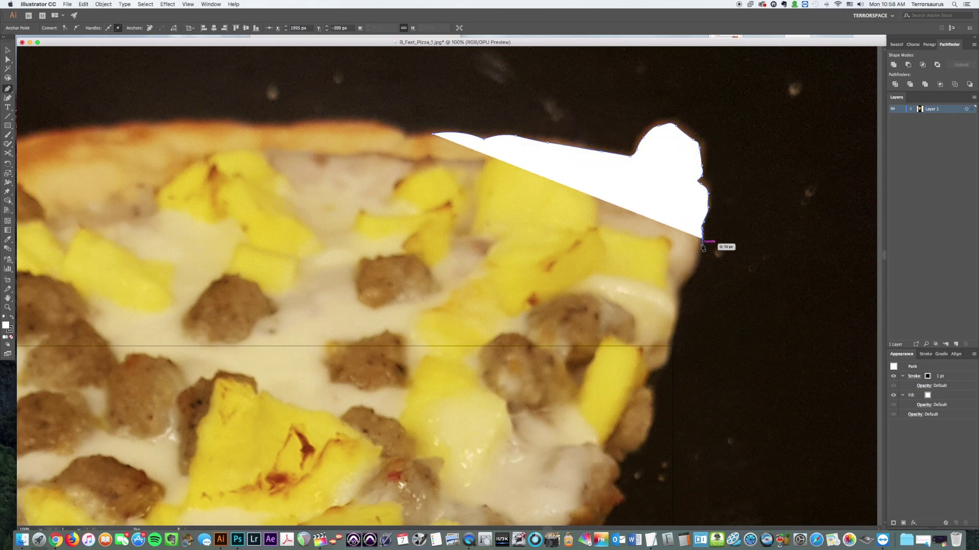
click(698, 250)
click(681, 289)
Trace the slice's right edge around the notch and protruding sausage to the browned sausage piece below it.
scroll(681, 289, down, 3)
click(670, 280)
click(658, 306)
scroll(658, 306, down, 3)
click(647, 247)
click(653, 266)
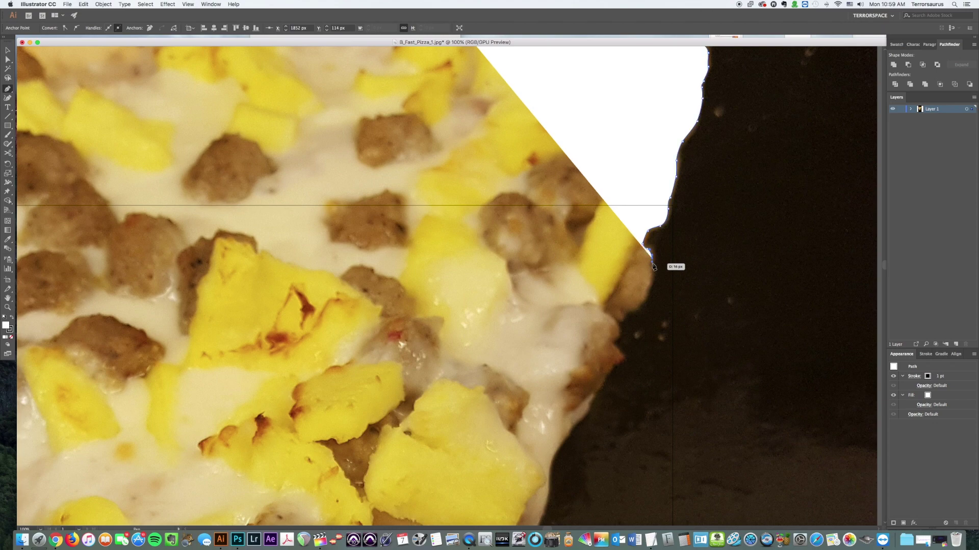
click(652, 276)
drag(652, 280, 652, 287)
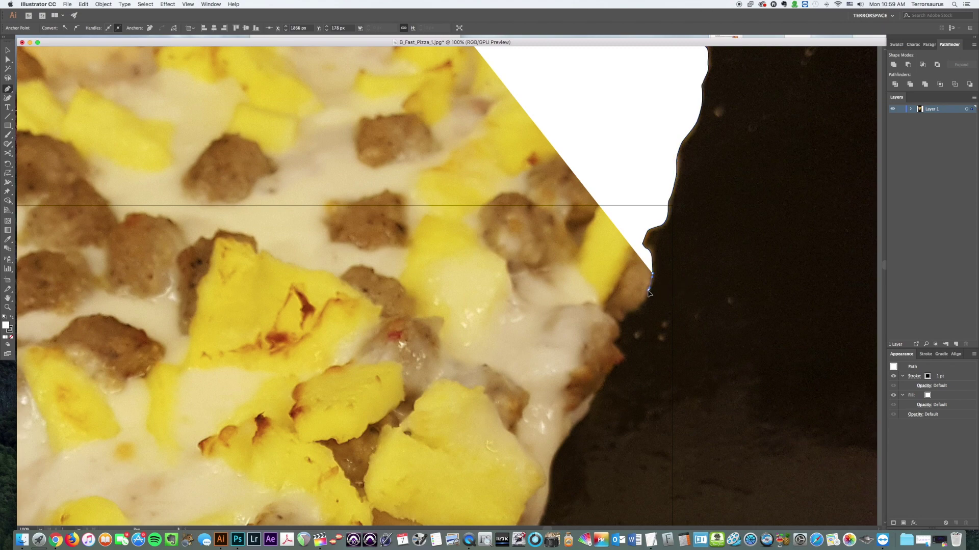
drag(648, 289, 615, 344)
drag(615, 365, 610, 371)
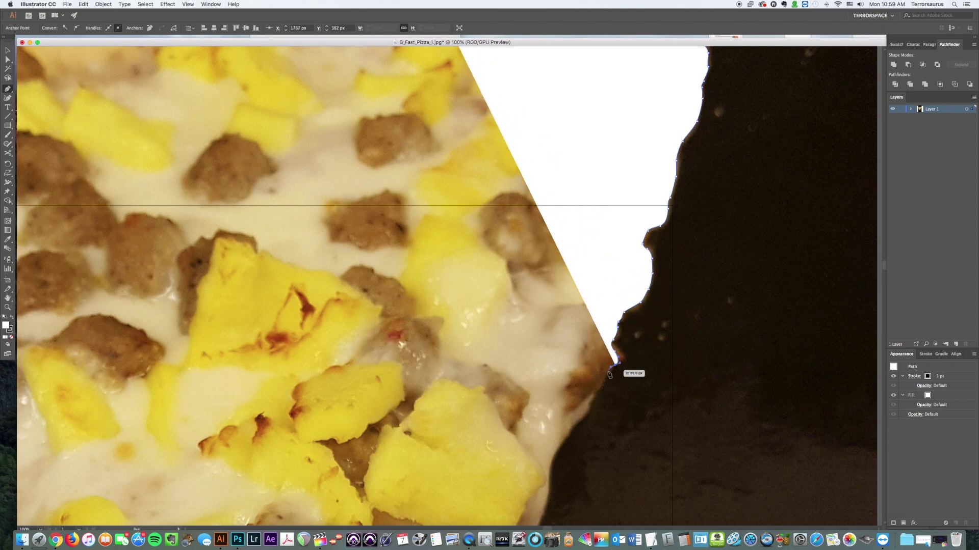
Continue the outline from the browned sausage down the cheese edge and around the protruding lower-right pineapple chunk.
scroll(611, 372, down, 3)
drag(584, 336, 577, 347)
scroll(572, 349, down, 3)
drag(549, 313, 547, 327)
drag(540, 371, 535, 386)
scroll(529, 379, down, 2)
drag(528, 335, 523, 336)
mouse_move(501, 373)
mouse_down()
mouse_move(463, 362)
mouse_move(484, 386)
mouse_up()
scroll(487, 398, down, 5)
scroll(481, 393, down, 1)
drag(485, 426, 461, 410)
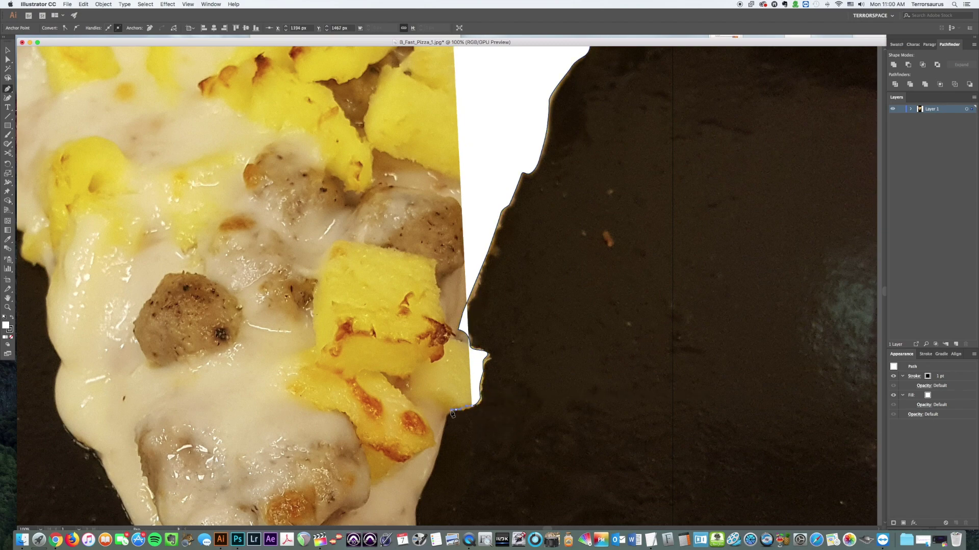
Trace the lower right edge from the pineapple chunk down to the slice's pointed tip.
click(446, 412)
scroll(428, 408, down, 5)
scroll(414, 405, down, 3)
drag(395, 398, 396, 401)
drag(376, 442, 321, 500)
scroll(367, 448, down, 3)
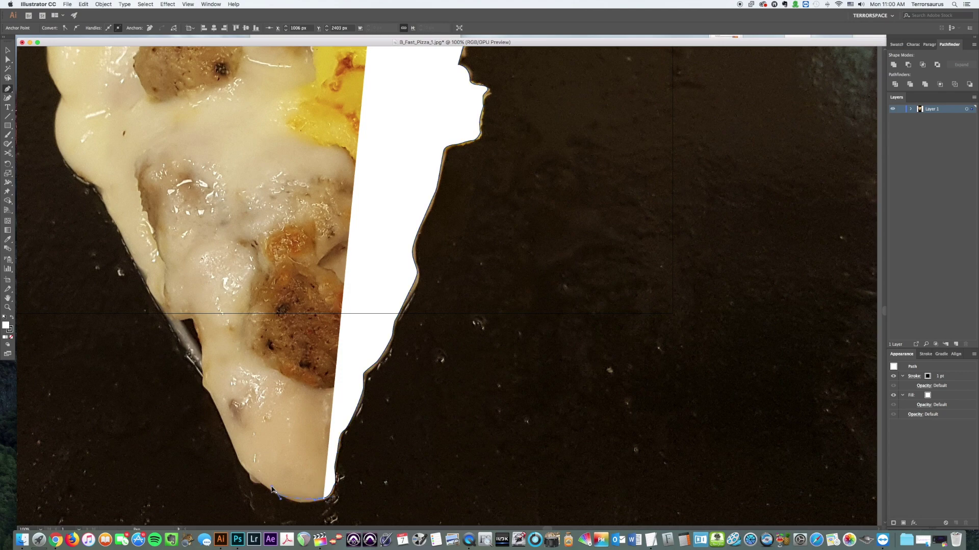
Carry the path around the tip and up the lower left edge past the small dark gap.
drag(262, 482, 207, 387)
drag(207, 387, 203, 335)
drag(203, 335, 194, 321)
click(166, 313)
scroll(153, 295, up, 1)
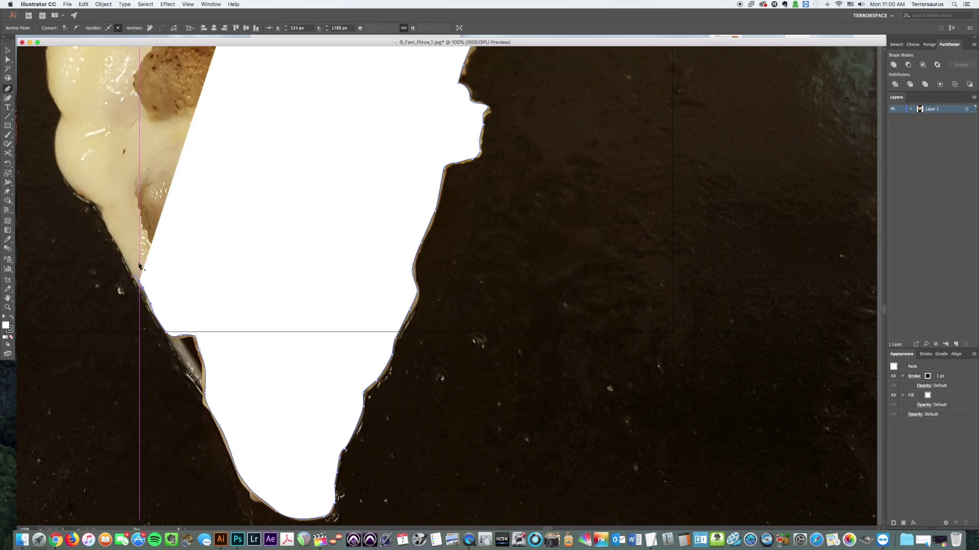
Trace up the left edge around the bulging melted cheese to the pineapple overhang.
scroll(128, 271, up, 2)
click(97, 242)
scroll(64, 224, up, 3)
click(65, 231)
drag(50, 188, 50, 182)
scroll(50, 184, up, 3)
drag(50, 204, 49, 199)
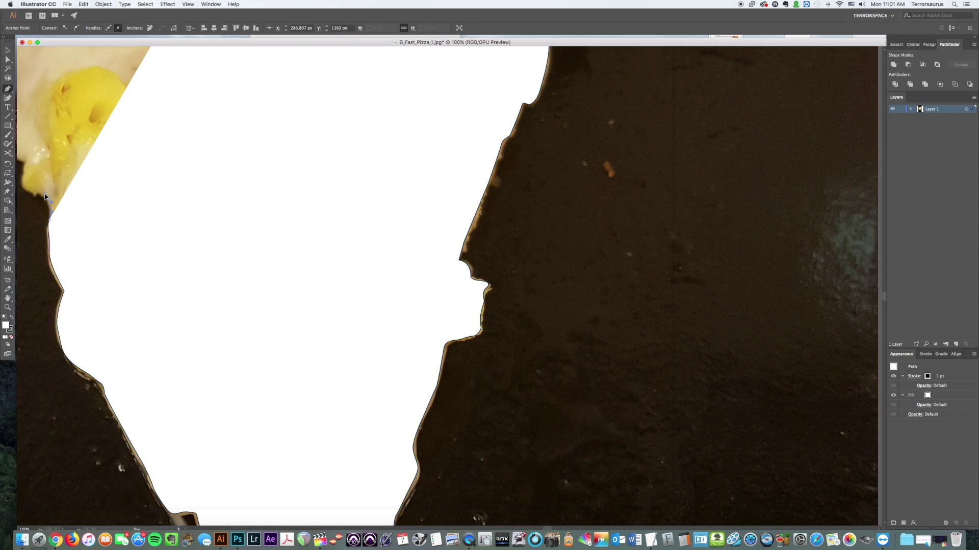
Outline the pineapple overhang and follow the middle of the slice's left edge upward.
drag(45, 197, 83, 135)
scroll(51, 197, left, 6)
scroll(51, 197, up, 1)
click(149, 194)
click(118, 169)
scroll(119, 168, up, 2)
scroll(84, 141, up, 2)
scroll(89, 136, up, 4)
Extend the path along the upper left edge to the base of the protruding sausage piece.
drag(87, 172, 46, 176)
scroll(86, 169, up, 2)
click(72, 173)
scroll(73, 173, left, 3)
click(77, 162)
scroll(76, 166, up, 3)
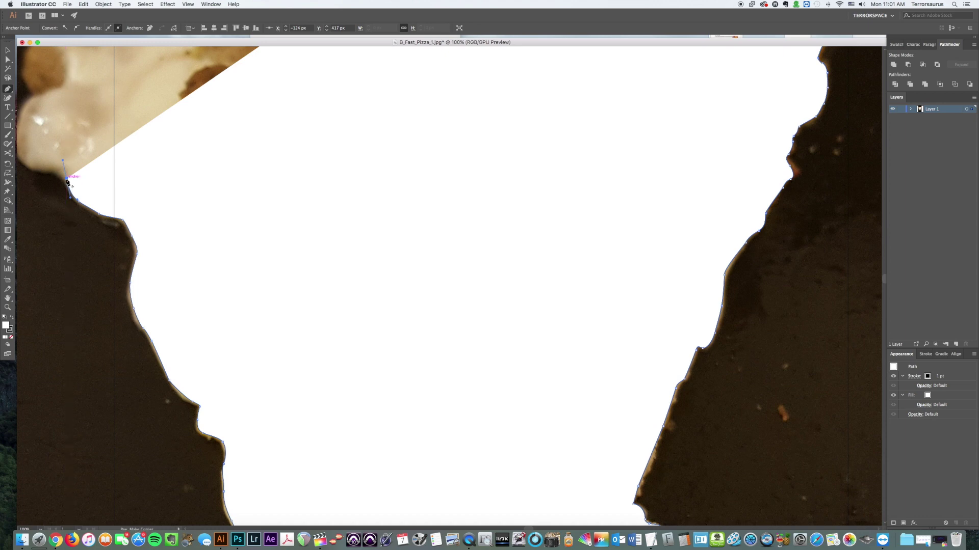
Trace around the protruding sausage, up to the crust corner and along the top crust, closing the path at its start.
drag(50, 173, 53, 150)
drag(49, 139, 646, 70)
scroll(56, 133, up, 2)
scroll(64, 137, up, 3)
scroll(69, 117, up, 4)
scroll(69, 123, up, 3)
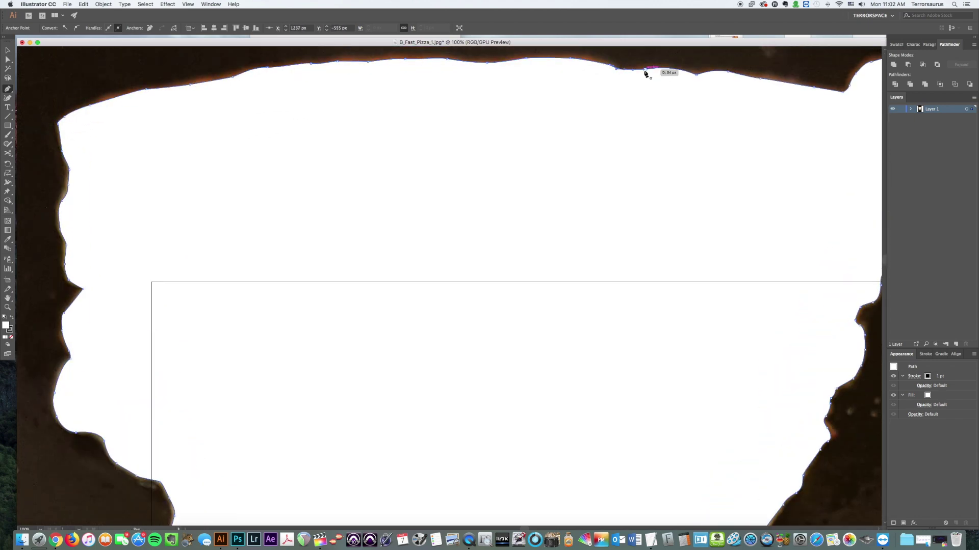
Examine the closed outline as a whole and up close along the top crust to the upper-left corner.
key(super+minus)
key(super+minus)
key(v)
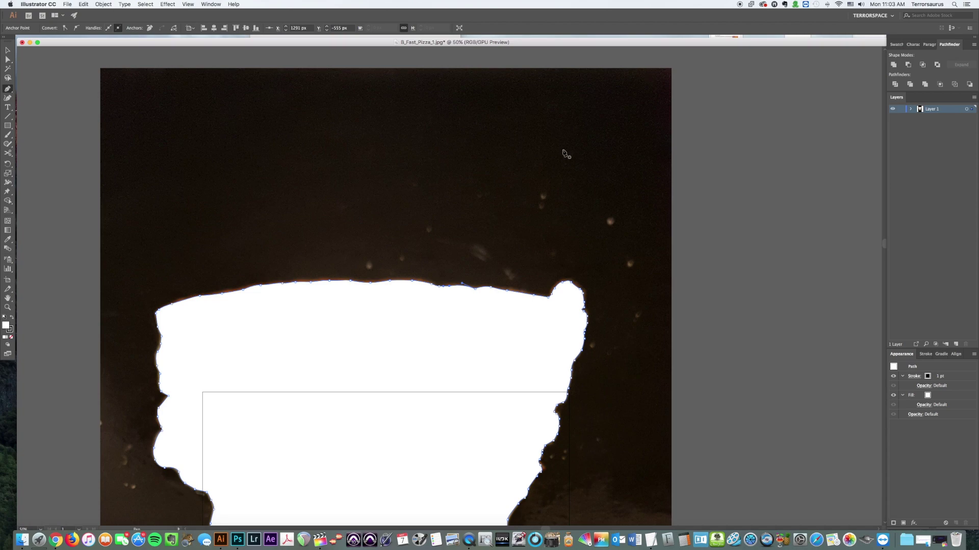
scroll(459, 163, down, 5)
scroll(459, 163, left, 2)
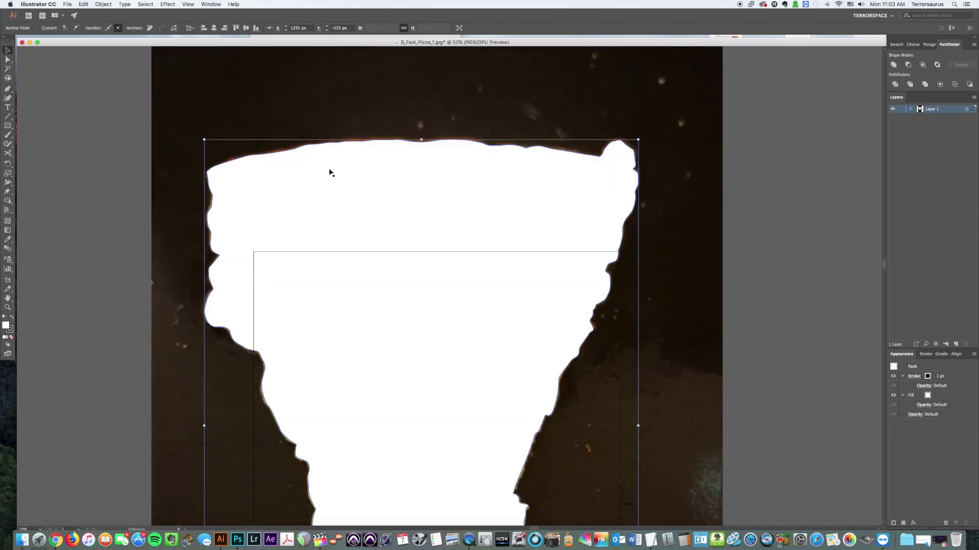
key(super+equal)
key(super+equal)
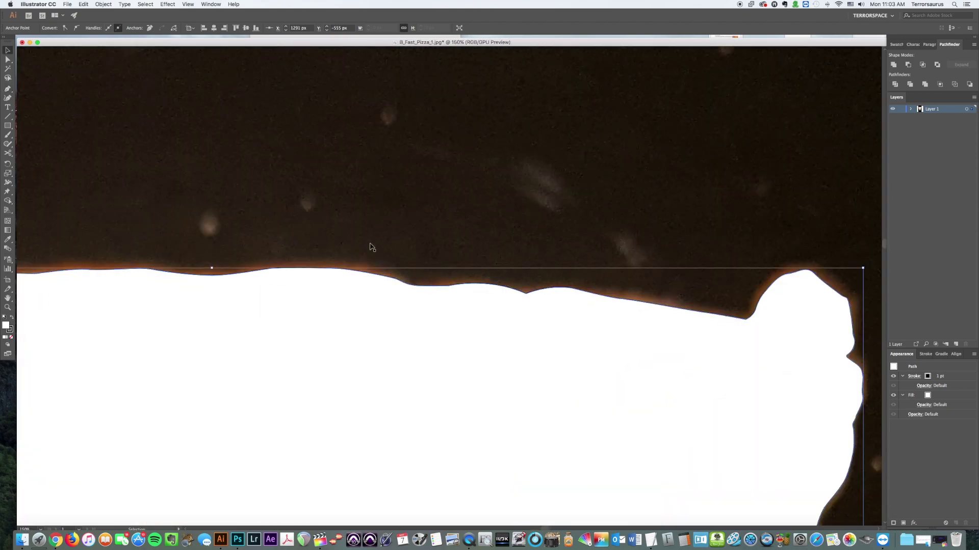
scroll(372, 247, down, 2)
scroll(372, 247, left, 5)
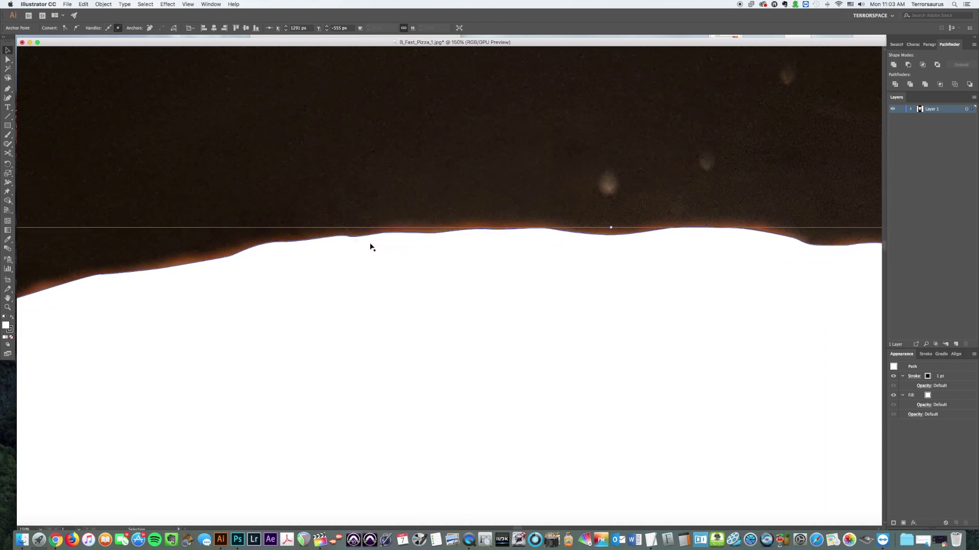
scroll(370, 246, left, 6)
scroll(370, 247, down, 2)
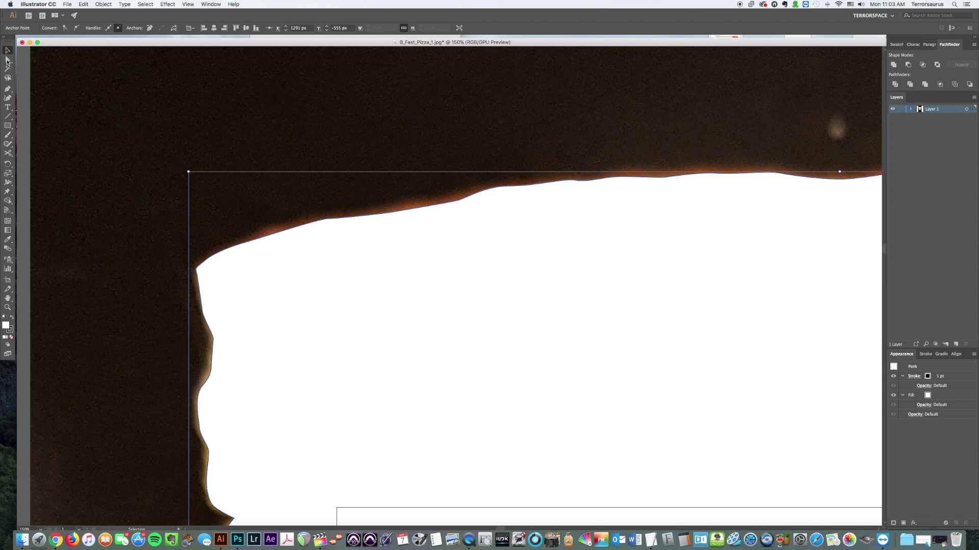
Convert the corner anchor point at the dip in the top crust edge to a smooth point.
click(7, 60)
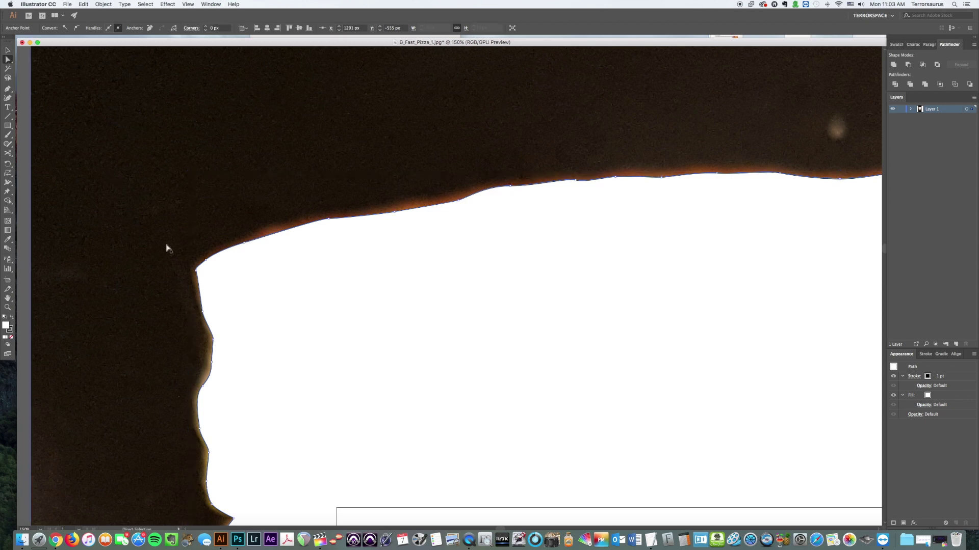
click(196, 268)
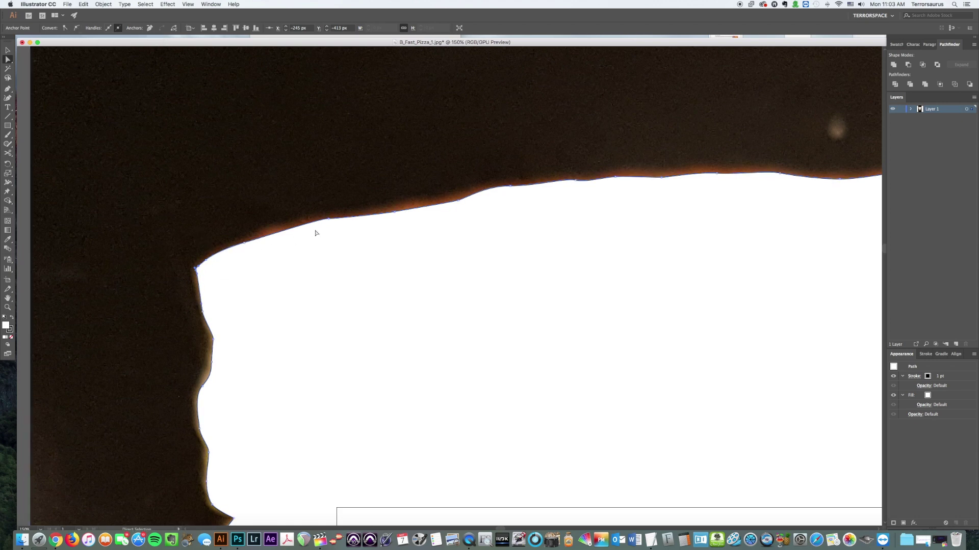
scroll(315, 233, right, 8)
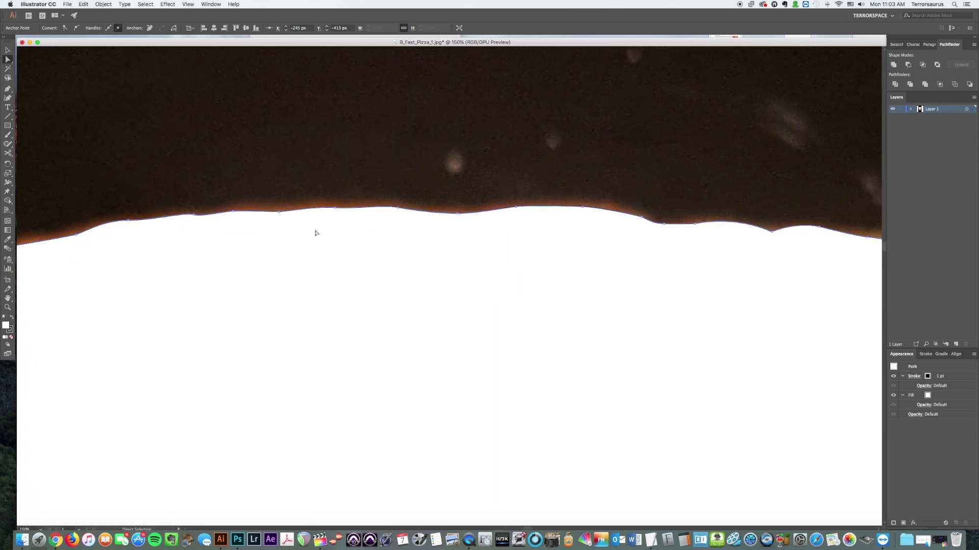
scroll(315, 233, right, 5)
click(660, 231)
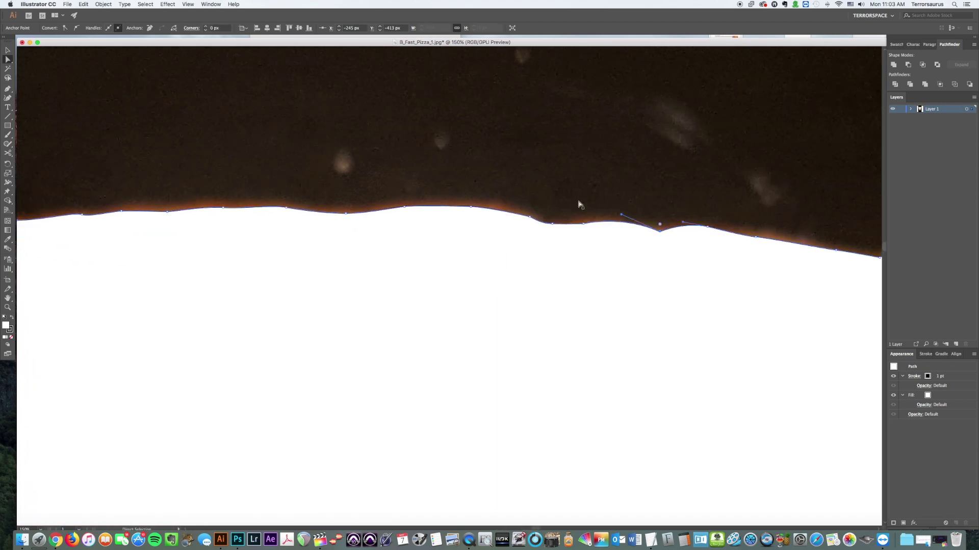
click(76, 29)
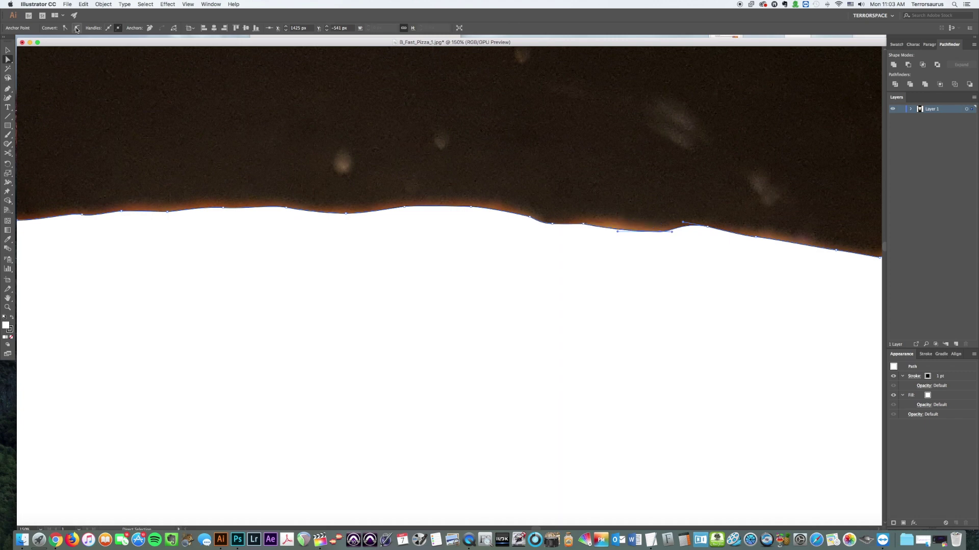
Convert the path's starting anchor on the crust to smooth and adjust the adjacent handle so the curve follows the edge.
click(583, 224)
click(80, 28)
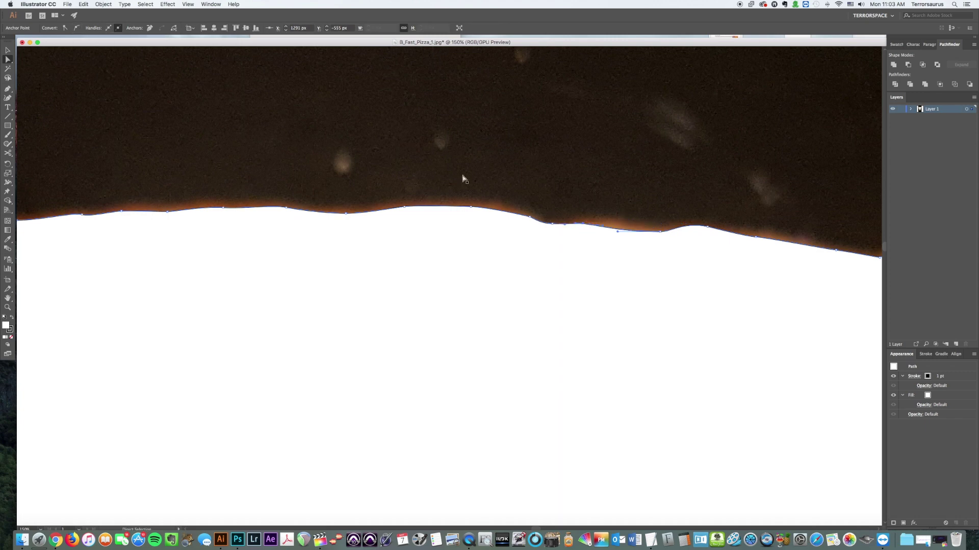
click(618, 231)
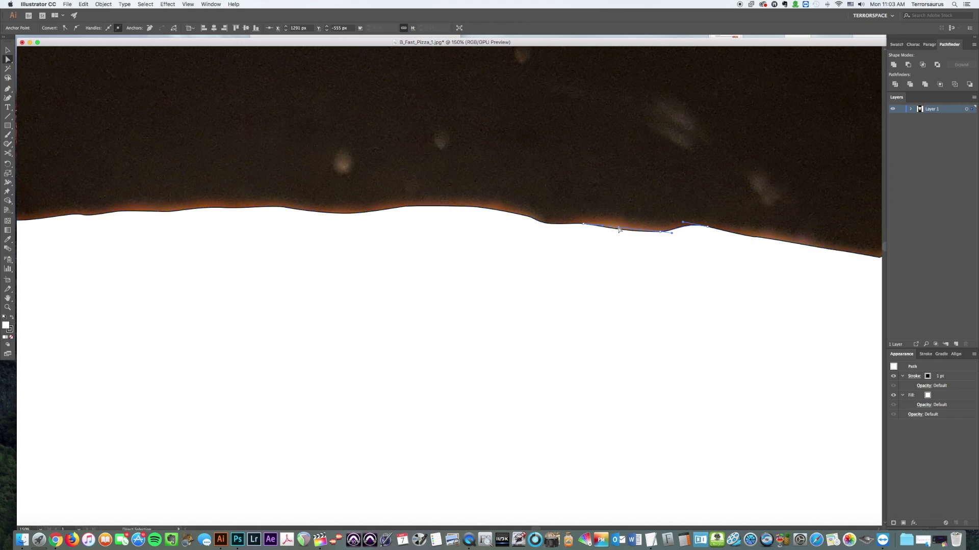
drag(619, 228, 656, 232)
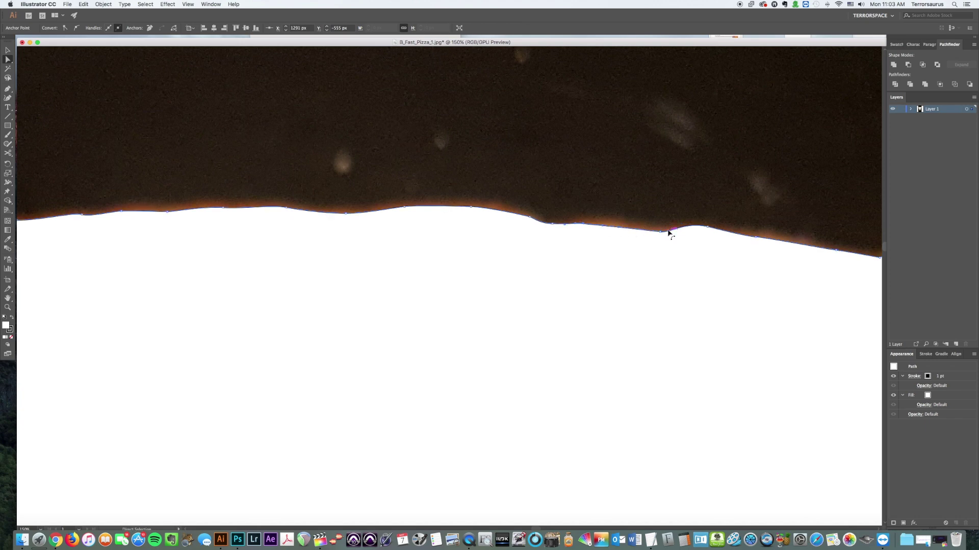
Check how closely the outline follows the slice around the upper-right corner and down the right edge.
scroll(671, 231, right, 3)
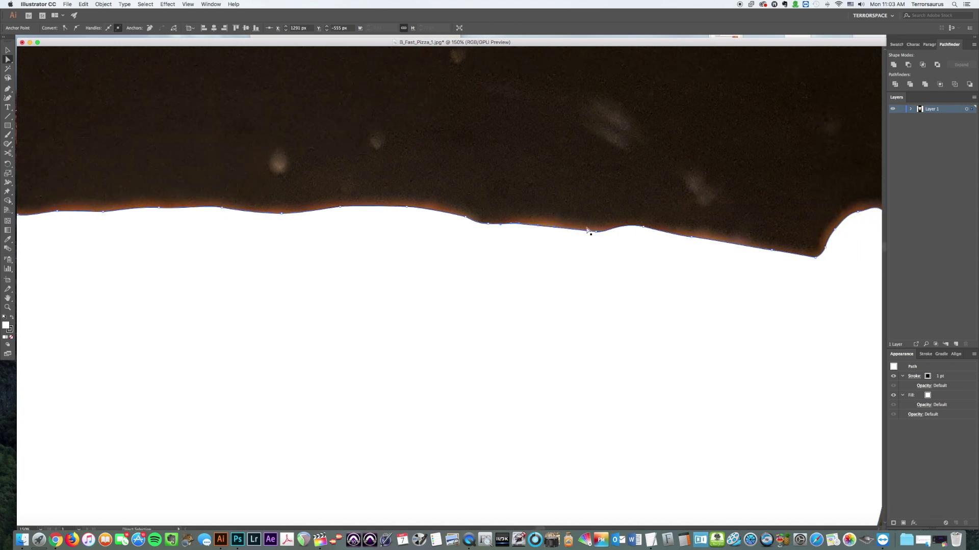
scroll(650, 230, right, 6)
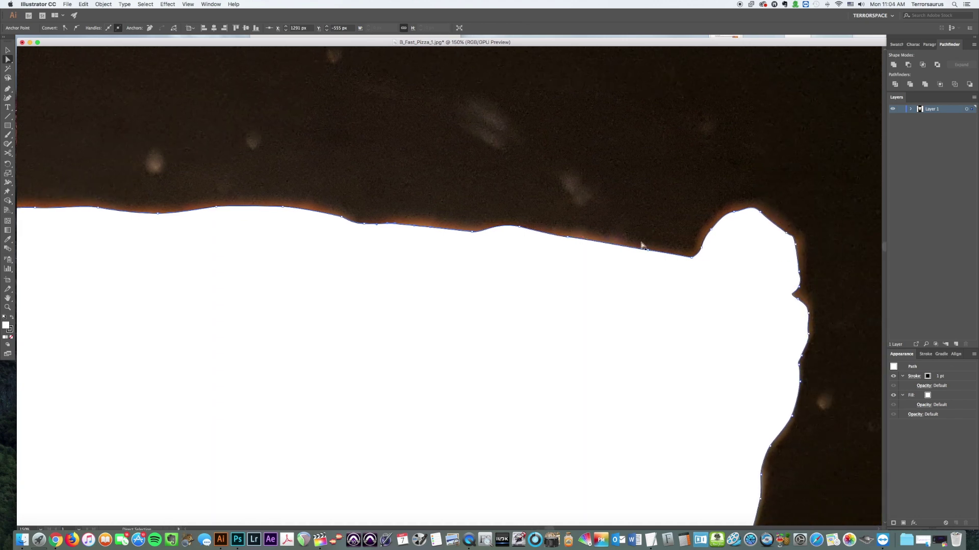
scroll(691, 251, right, 2)
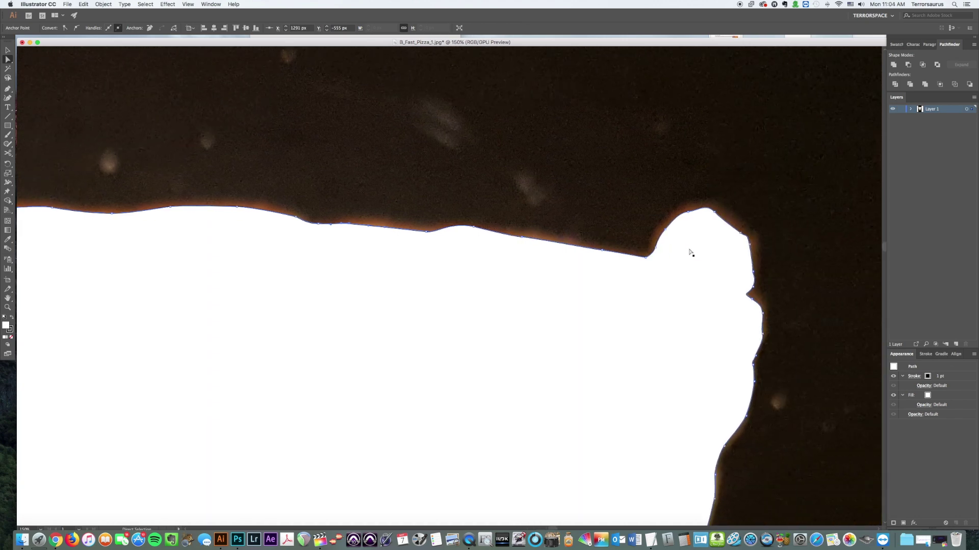
scroll(699, 223, down, 10)
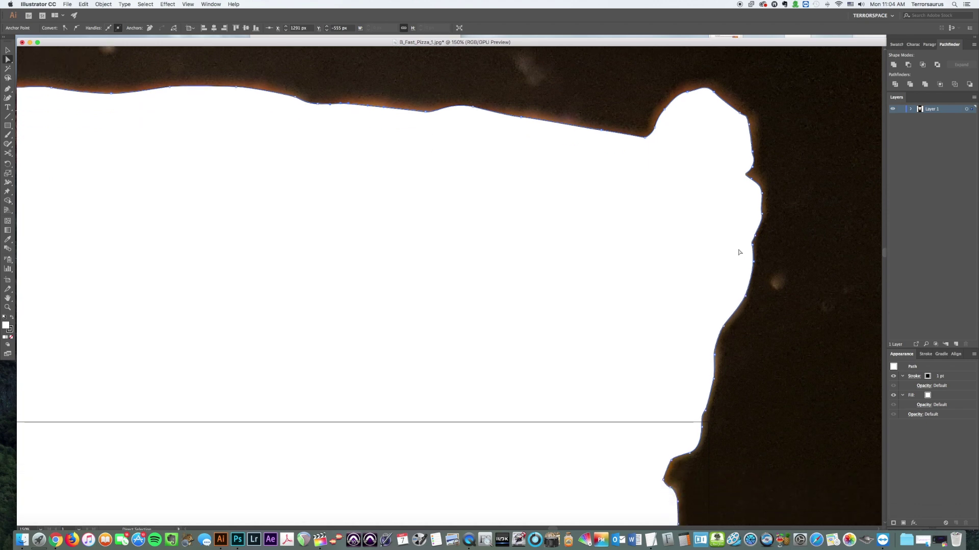
scroll(739, 253, down, 12)
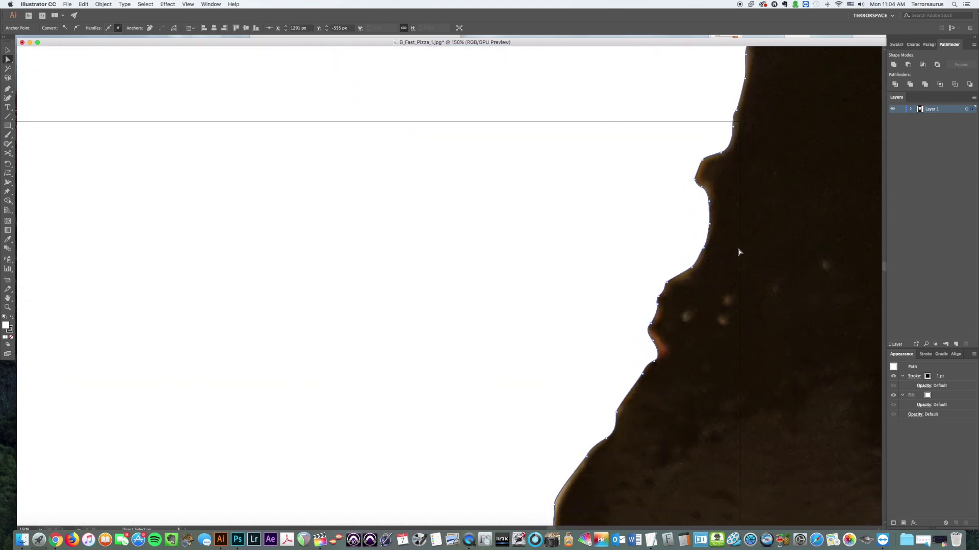
scroll(739, 252, down, 10)
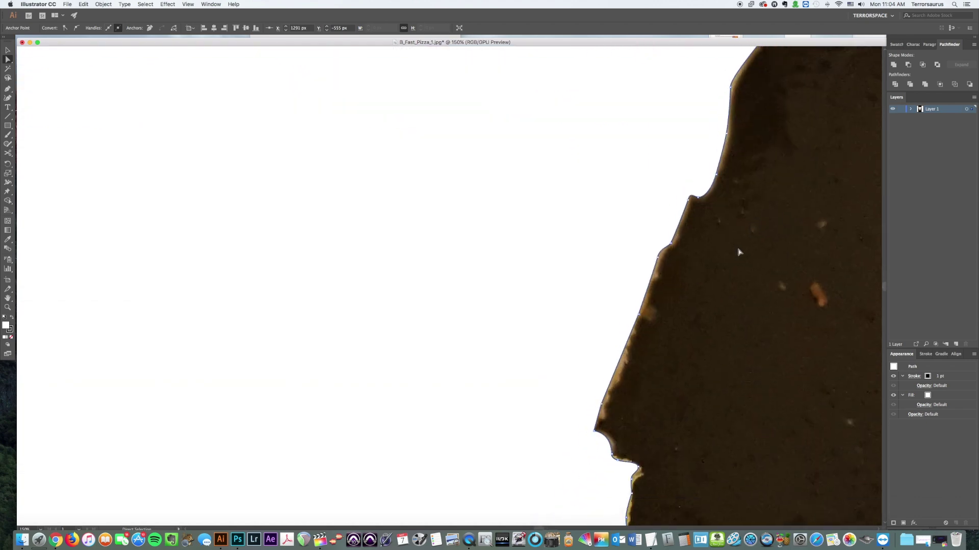
scroll(739, 253, down, 5)
scroll(739, 252, down, 5)
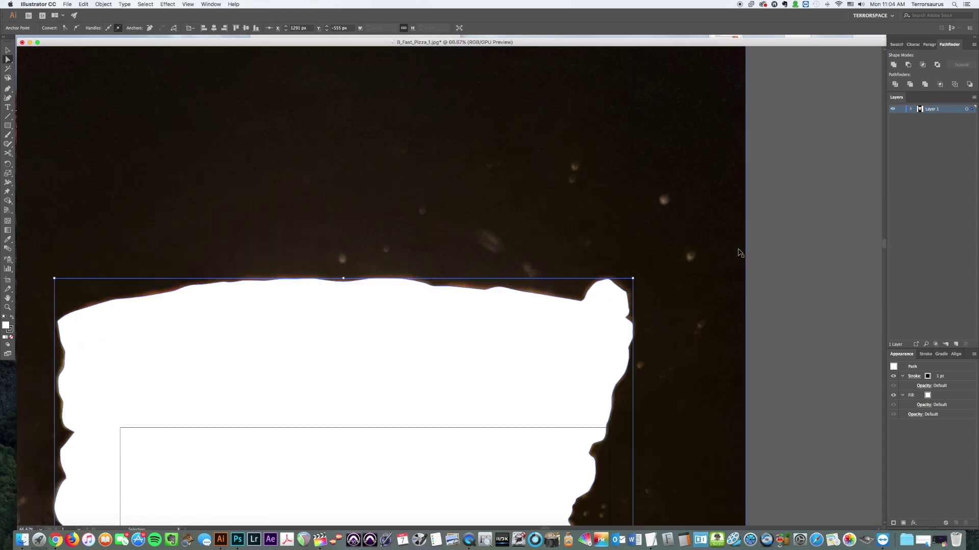
Switch to the Selection tool with the whole pizza outline selected.
scroll(670, 245, down, 4)
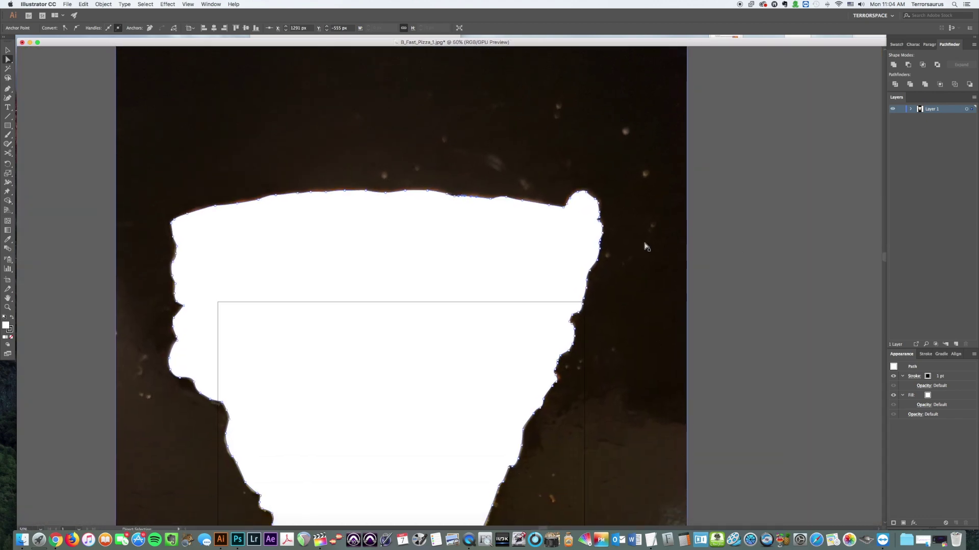
click(8, 49)
scroll(42, 109, down, 3)
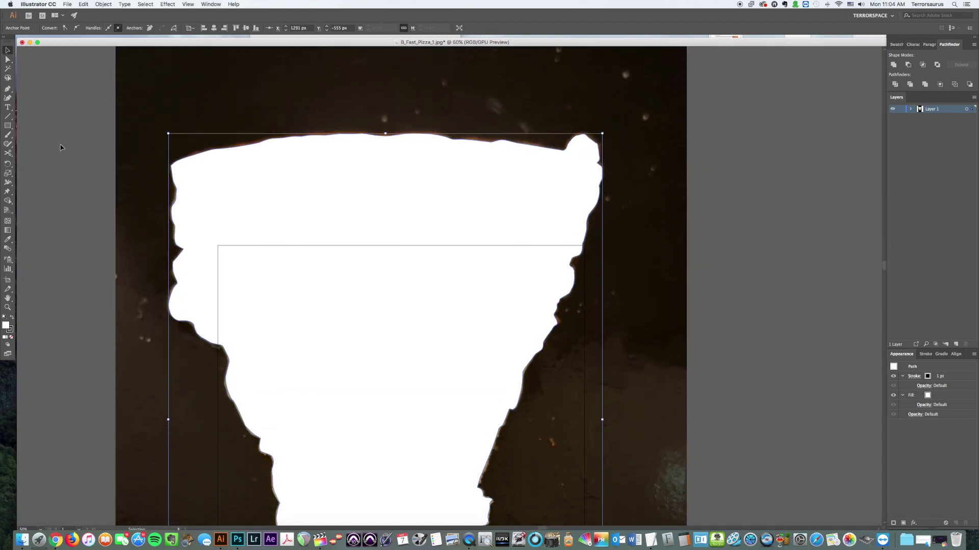
Try to mask the pizza photo with the traced outline as a clipping mask and check the cutout's edges.
click(41, 109)
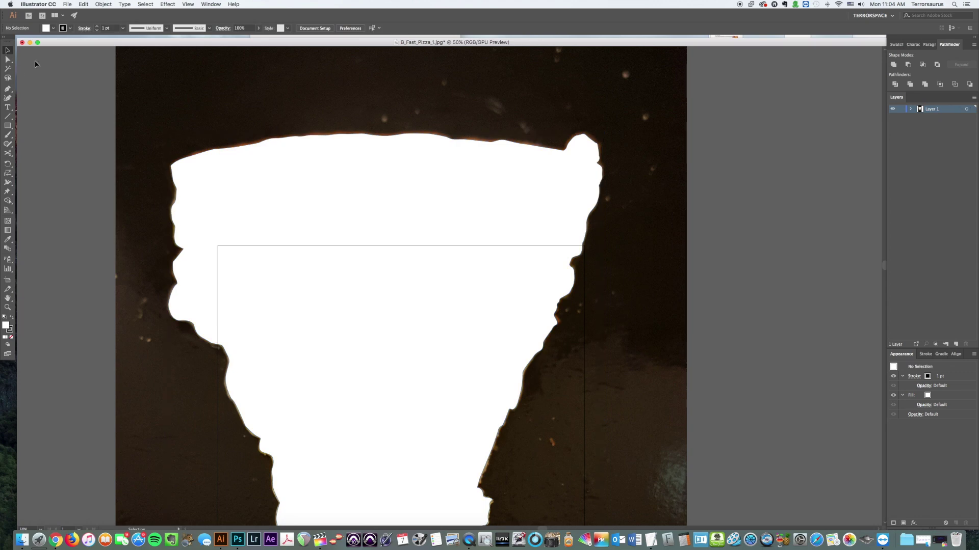
click(234, 186)
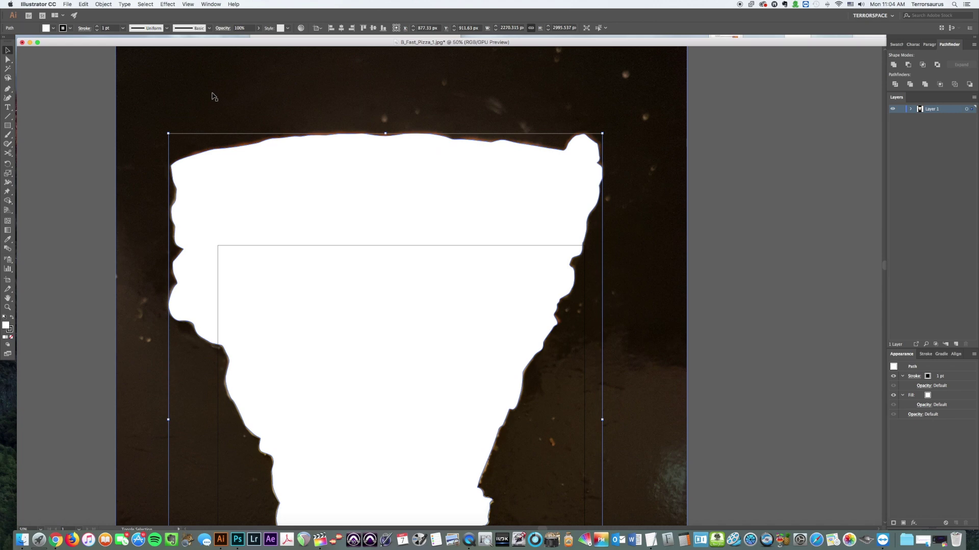
key(super+a)
click(105, 4)
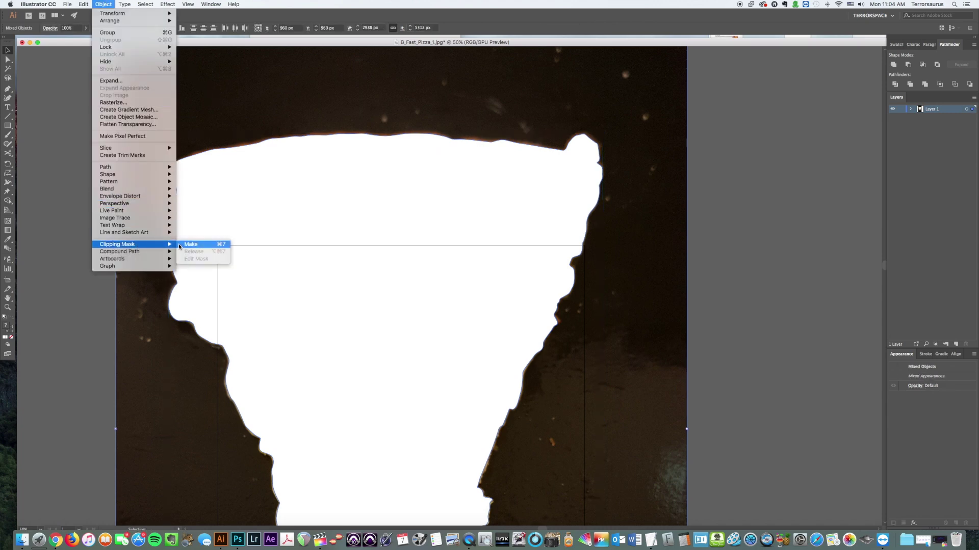
click(180, 245)
click(80, 208)
scroll(80, 208, down, 5)
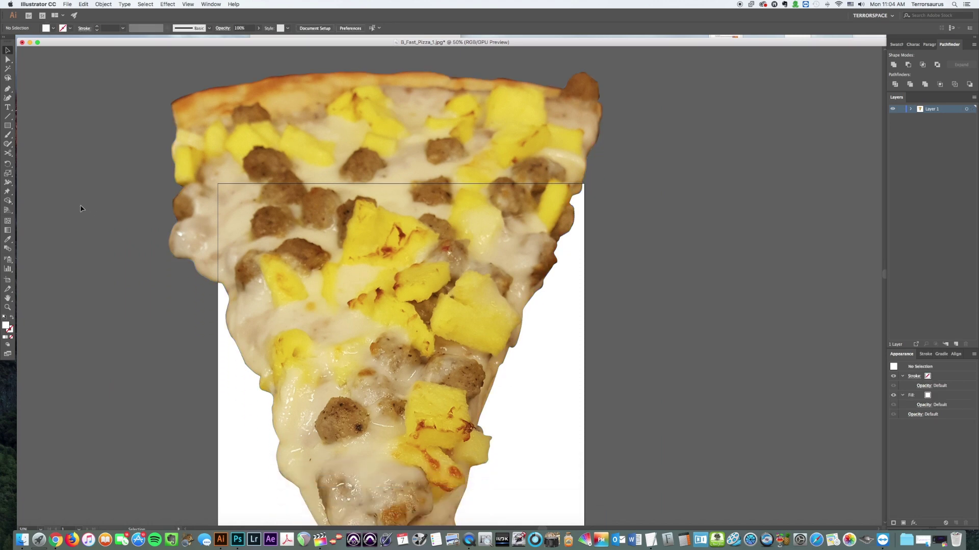
scroll(80, 209, down, 3)
scroll(80, 208, up, 4)
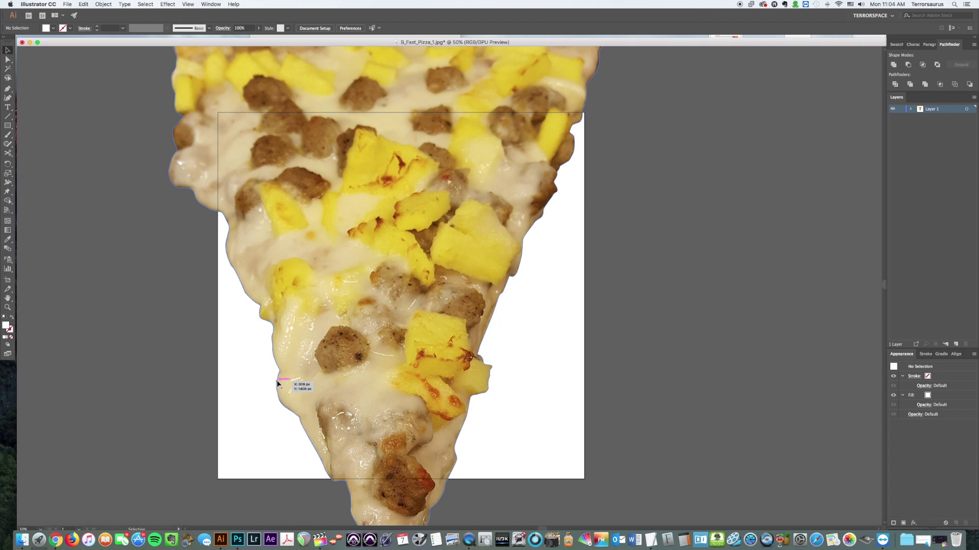
scroll(253, 342, up, 5)
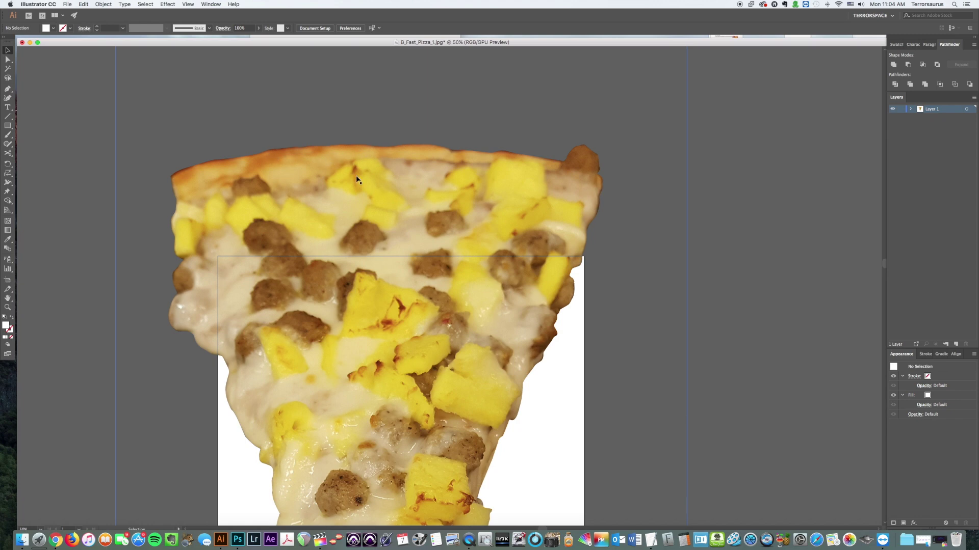
Undo the clipping mask and clear the selection.
click(374, 145)
key(super+z)
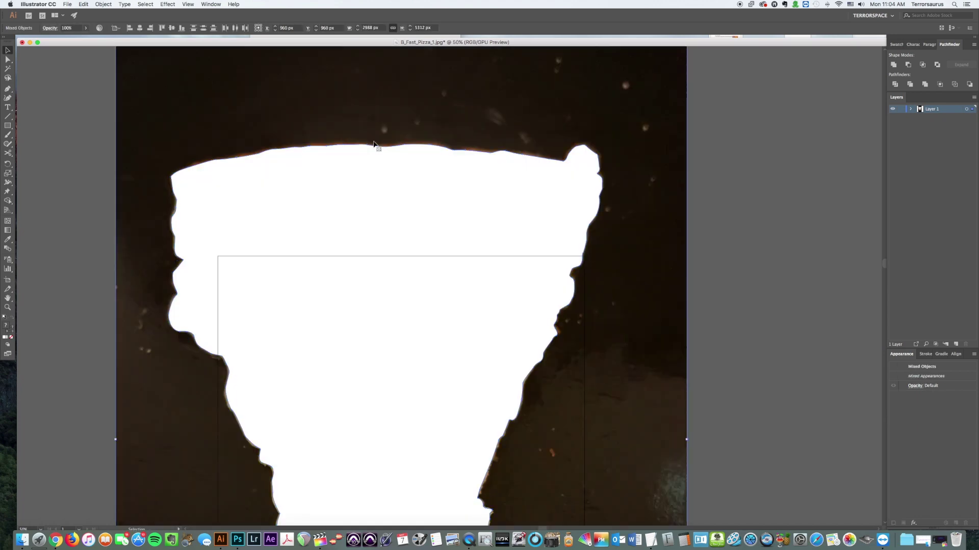
click(44, 65)
Offset the traced pizza outline inward by -10 px with miter joins, previewing the result first.
click(264, 183)
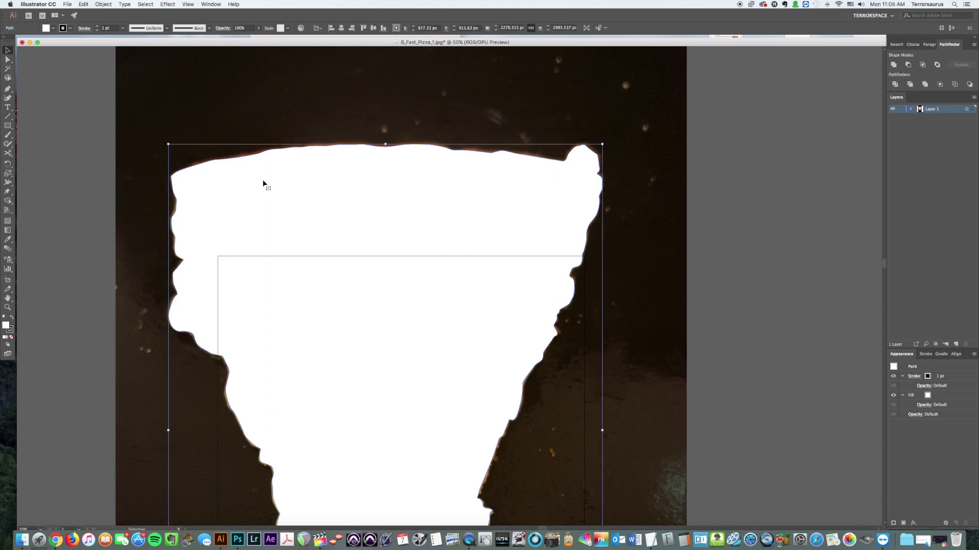
click(102, 4)
mouse_move(136, 169)
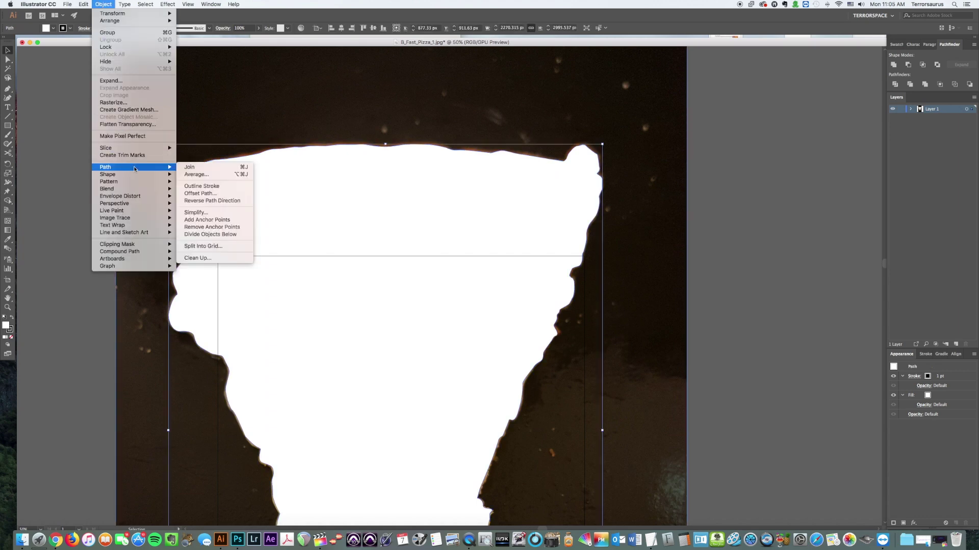
click(201, 193)
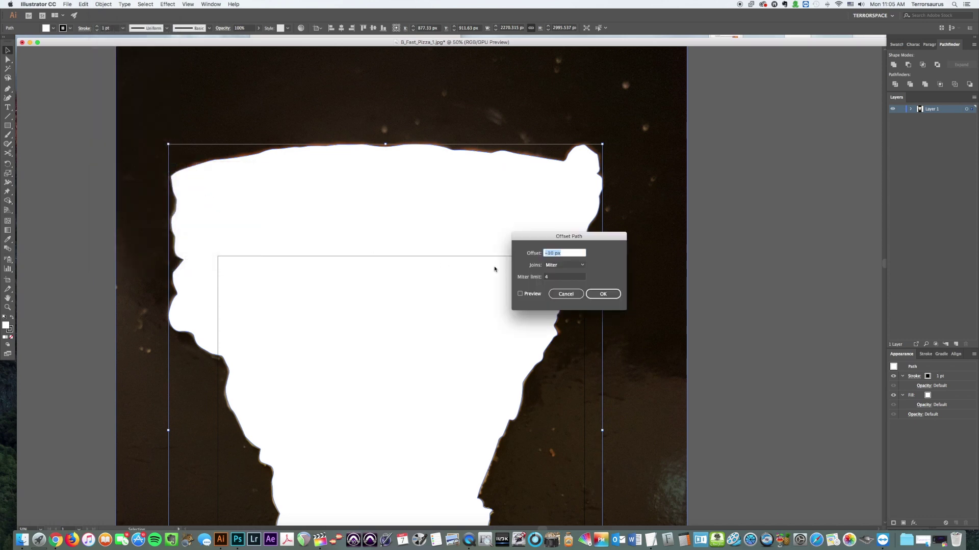
click(520, 294)
click(549, 254)
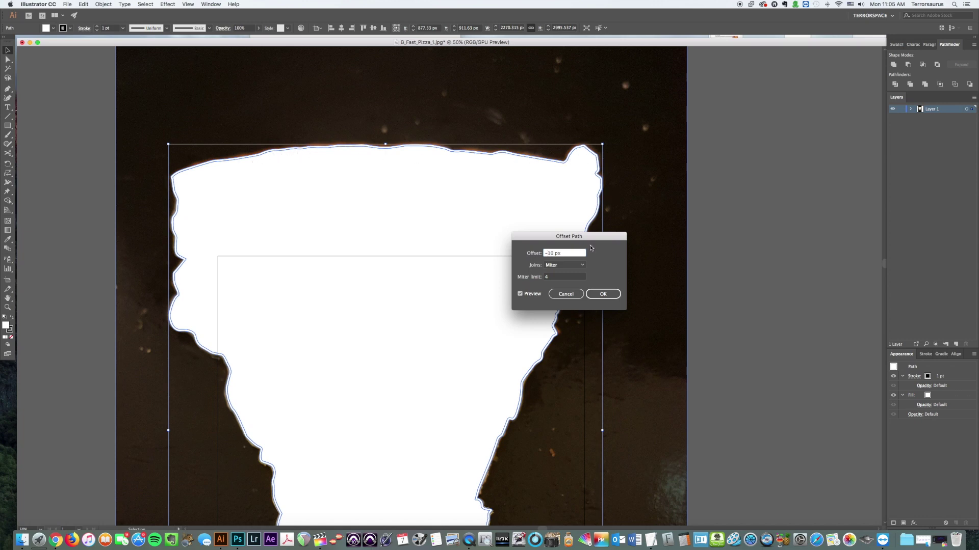
click(597, 294)
Expand Layer 1 and delete the original outer path, keeping the inset path and the image.
click(911, 109)
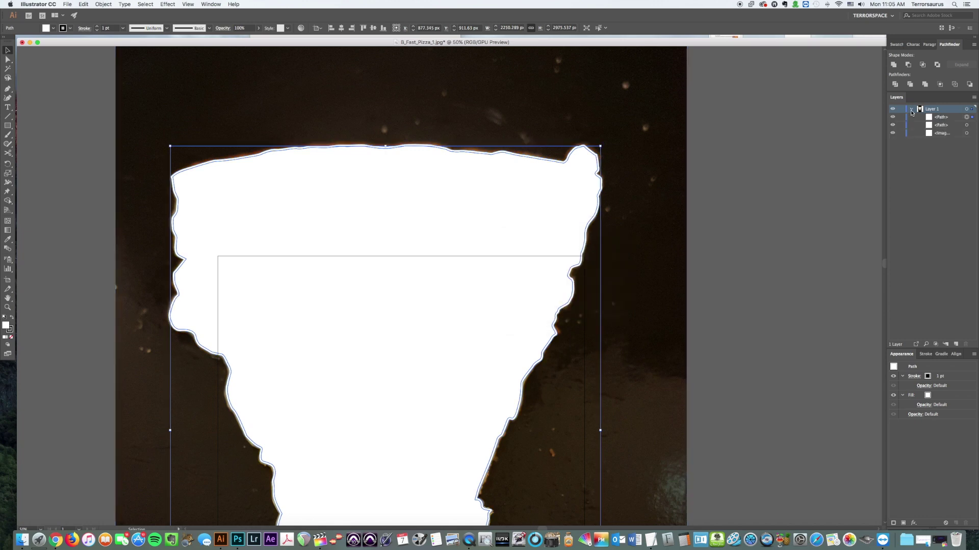
click(942, 117)
click(943, 125)
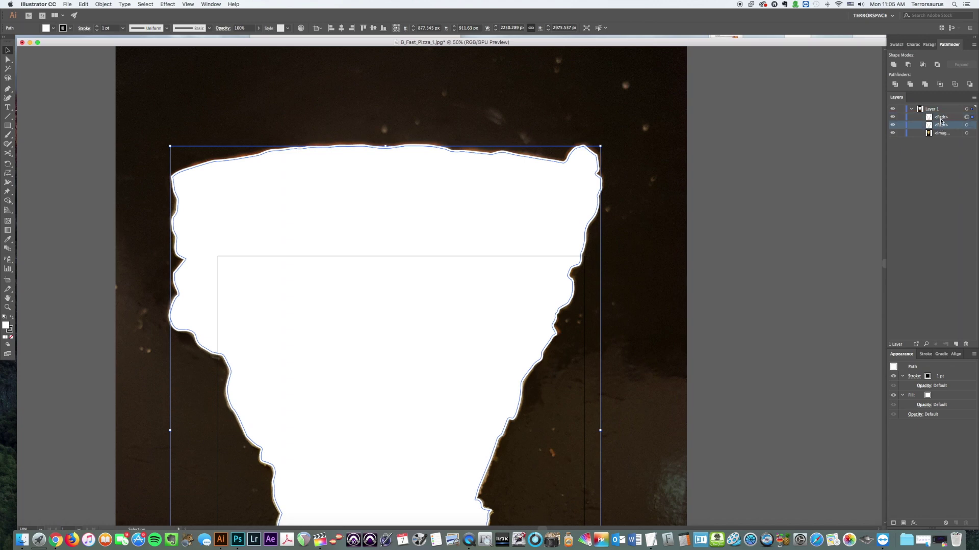
click(965, 345)
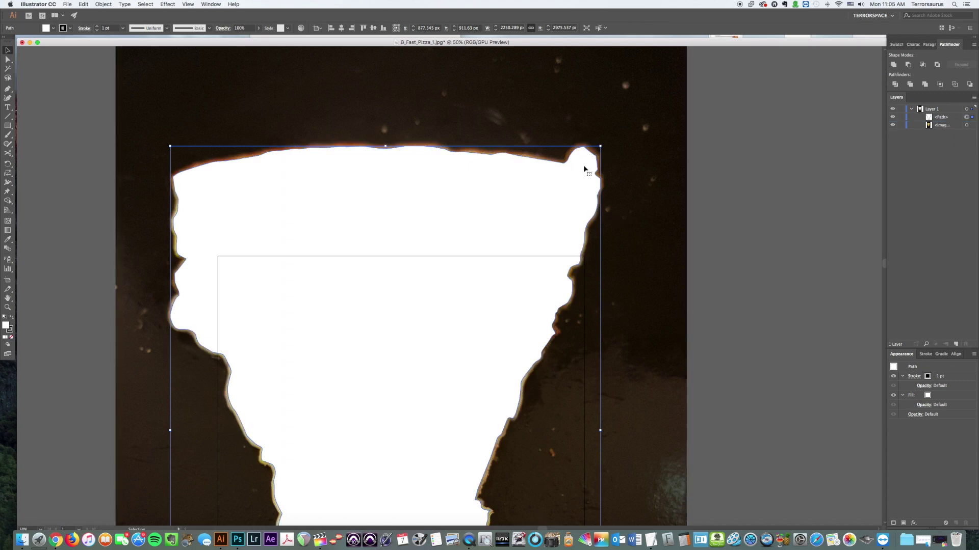
Make a clipping mask from the inset outline and the pizza photo, and inspect the cutout's edges.
key(super+a)
click(103, 4)
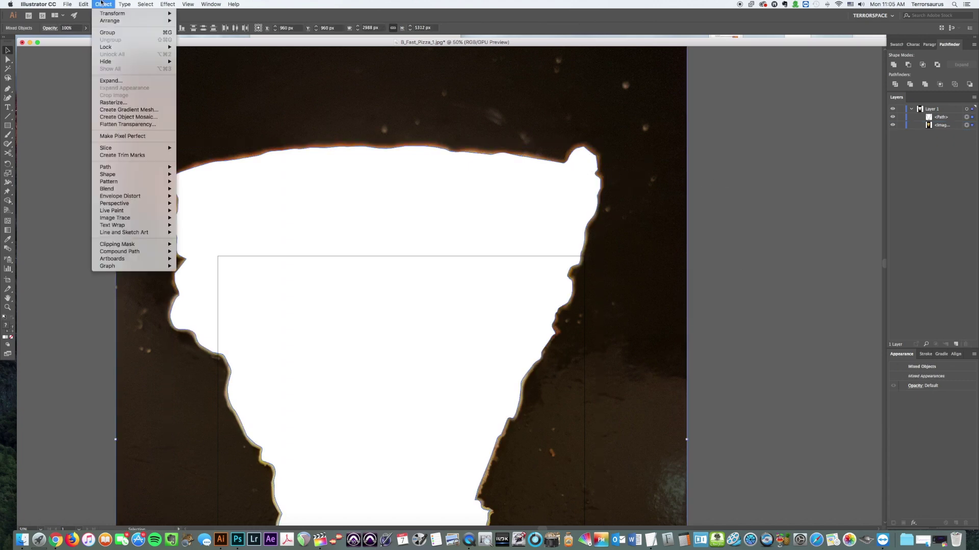
mouse_move(161, 246)
click(194, 245)
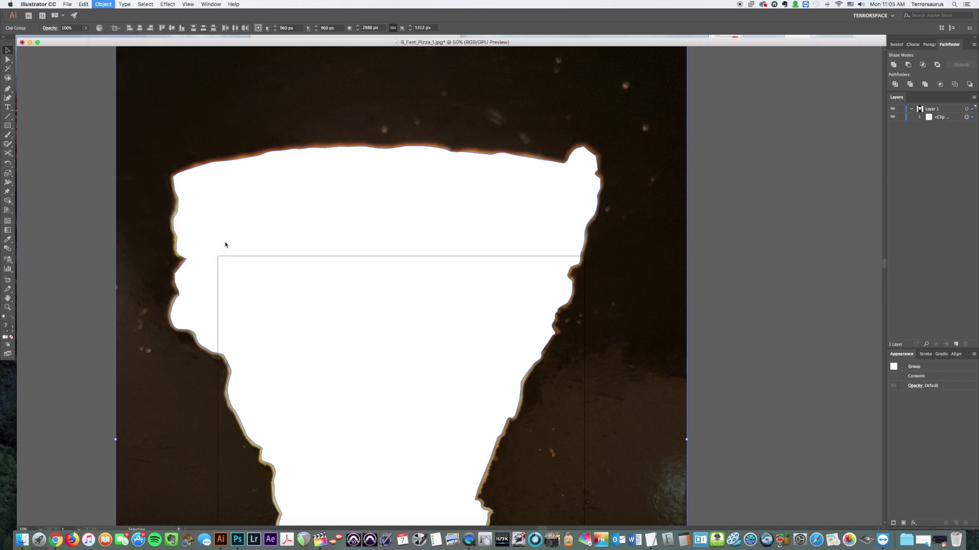
click(683, 242)
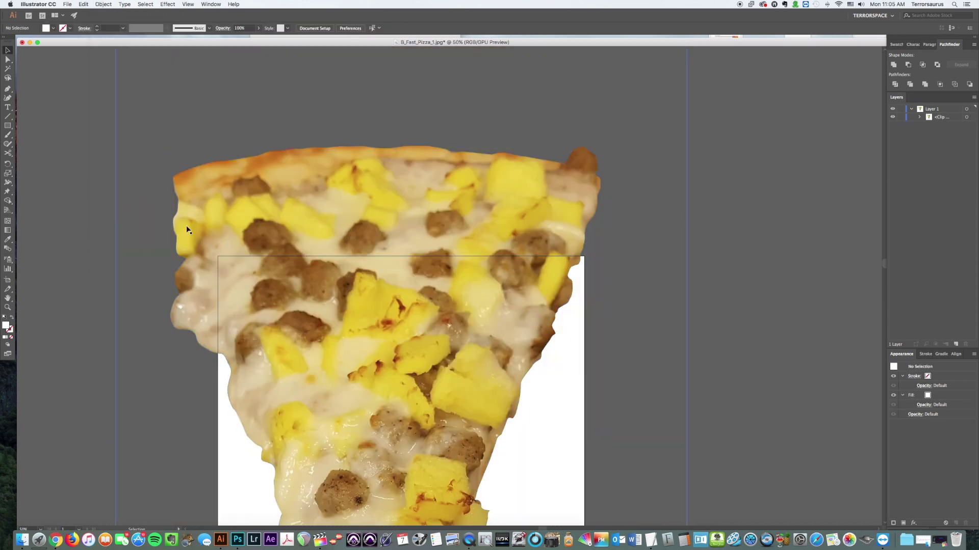
scroll(274, 257, down, 8)
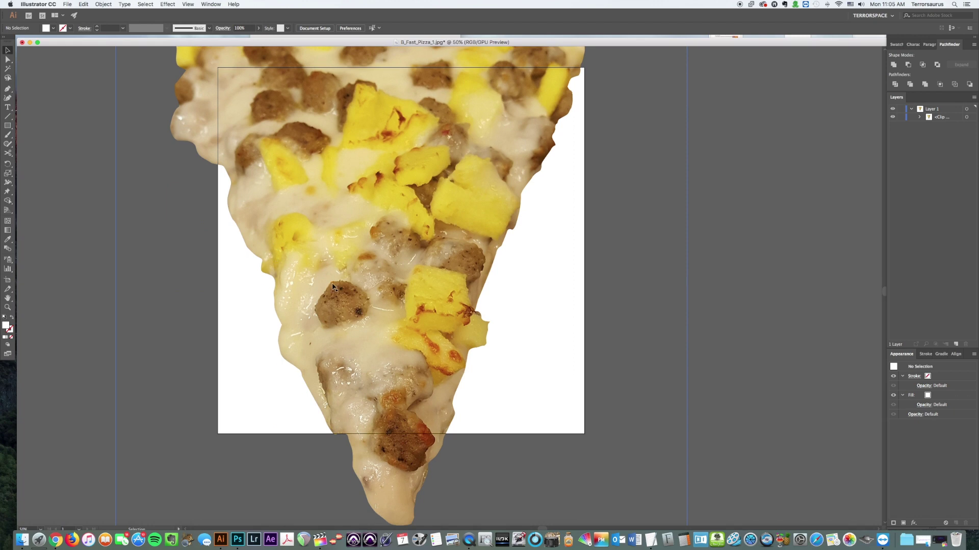
scroll(323, 266, up, 4)
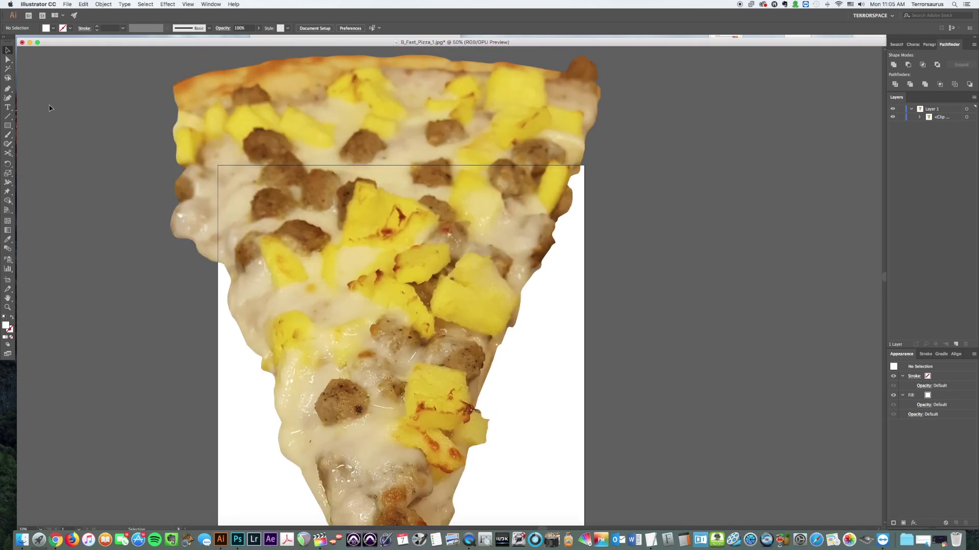
Remove the stray anchor point forming a sharp spike on the pineapple chunk at the slice's lower right edge.
key(a)
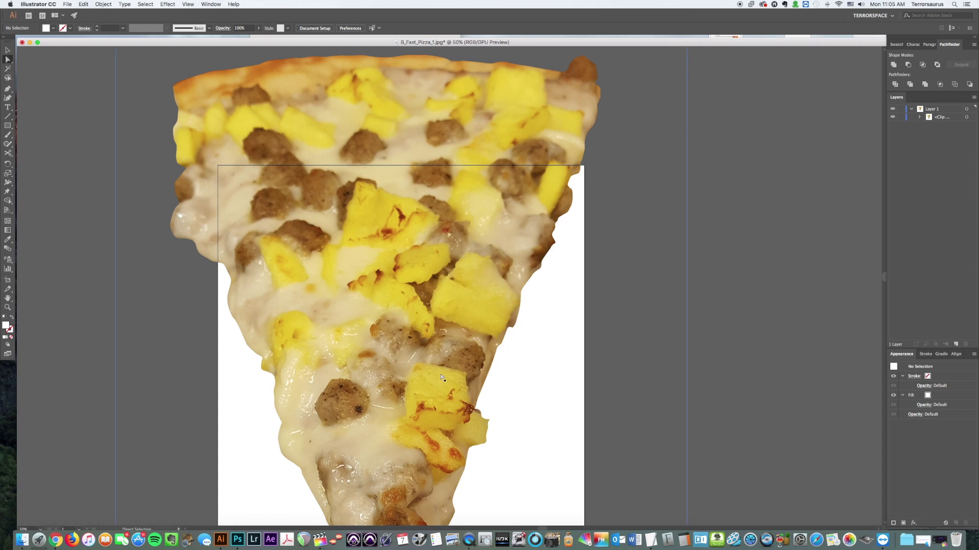
click(489, 421)
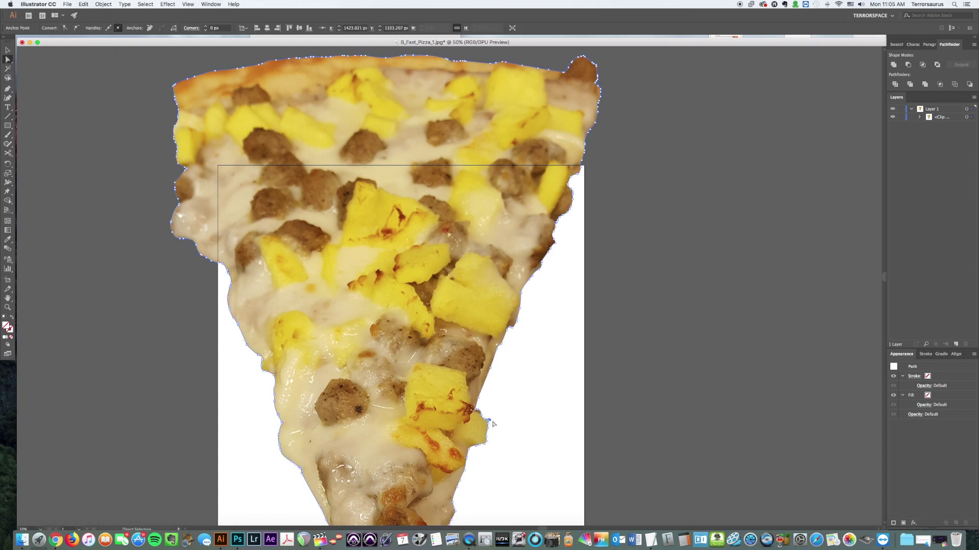
key(super+equal)
key(super+equal)
key(super+equal)
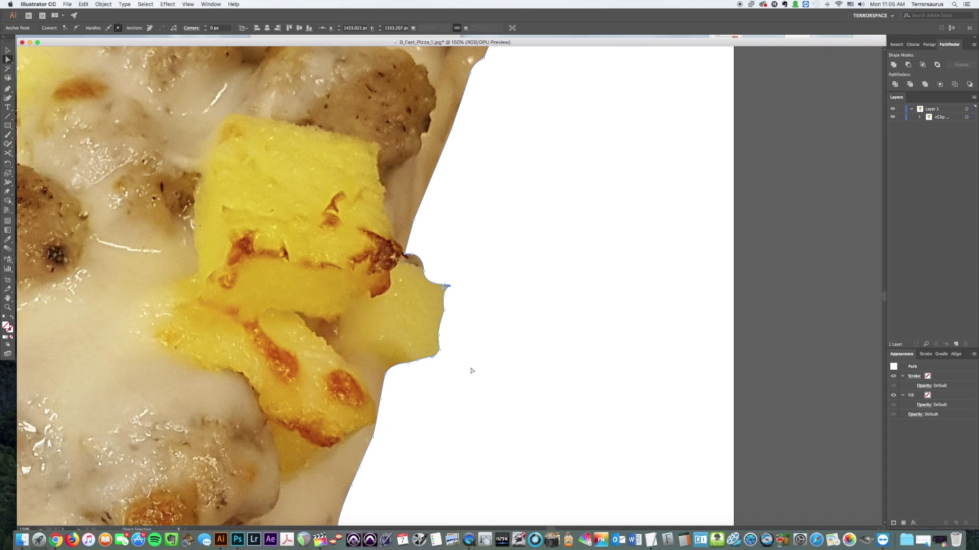
key(super+equal)
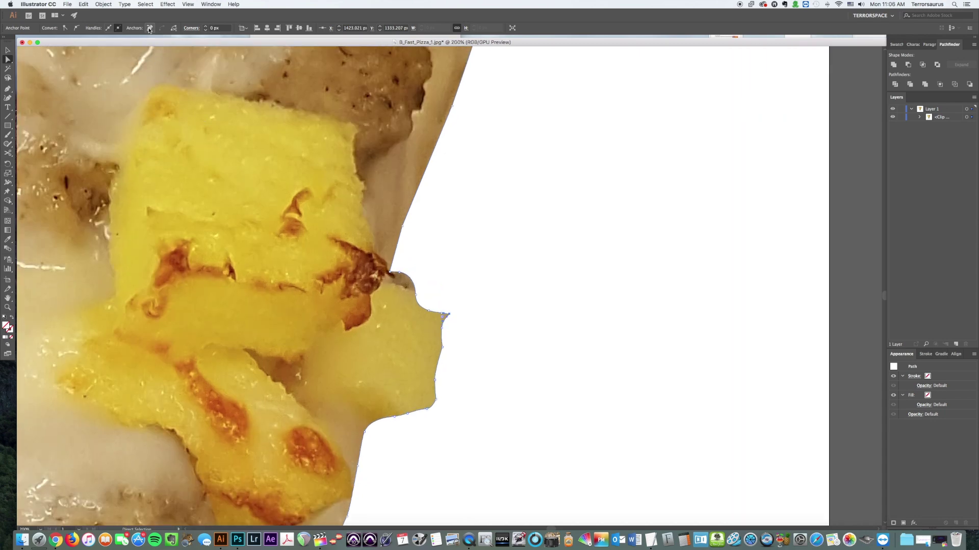
click(448, 314)
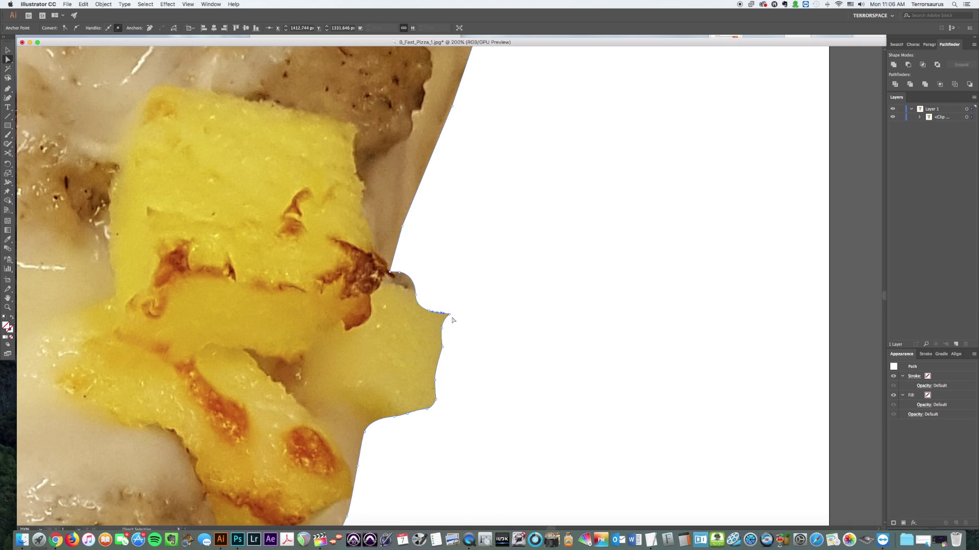
click(443, 328)
click(448, 314)
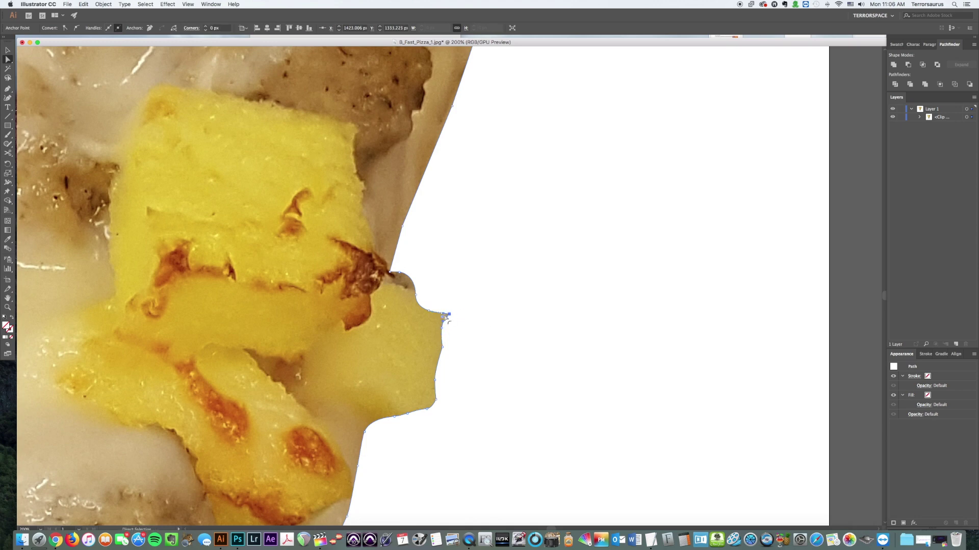
click(150, 28)
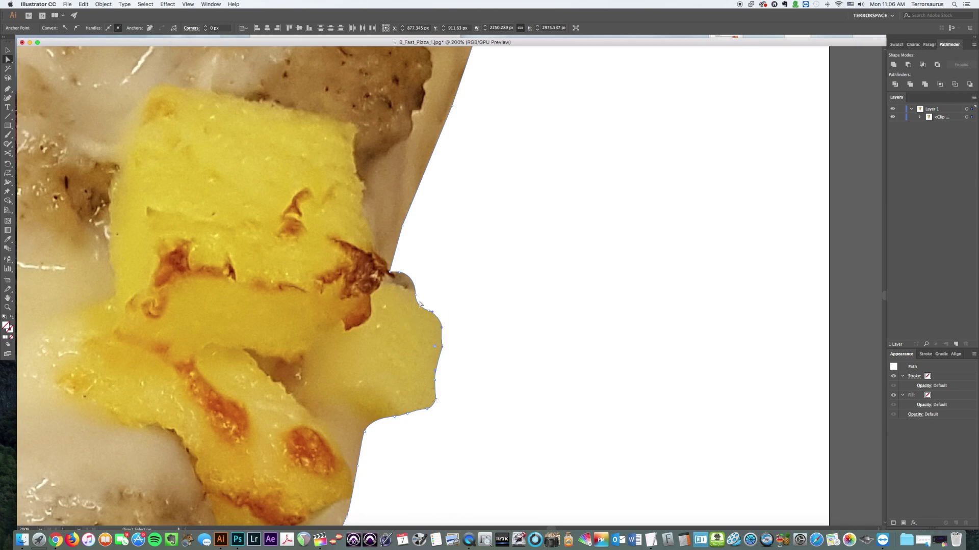
scroll(420, 304, down, 3)
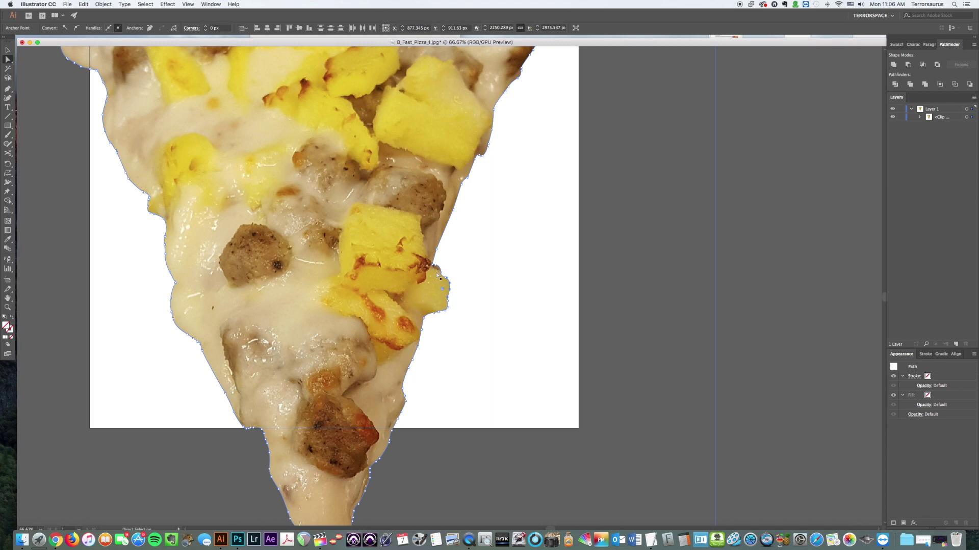
click(481, 288)
Move the mask anchors around the protruding pineapple chunk on the lower right edge slightly inward.
scroll(442, 280, up, 2)
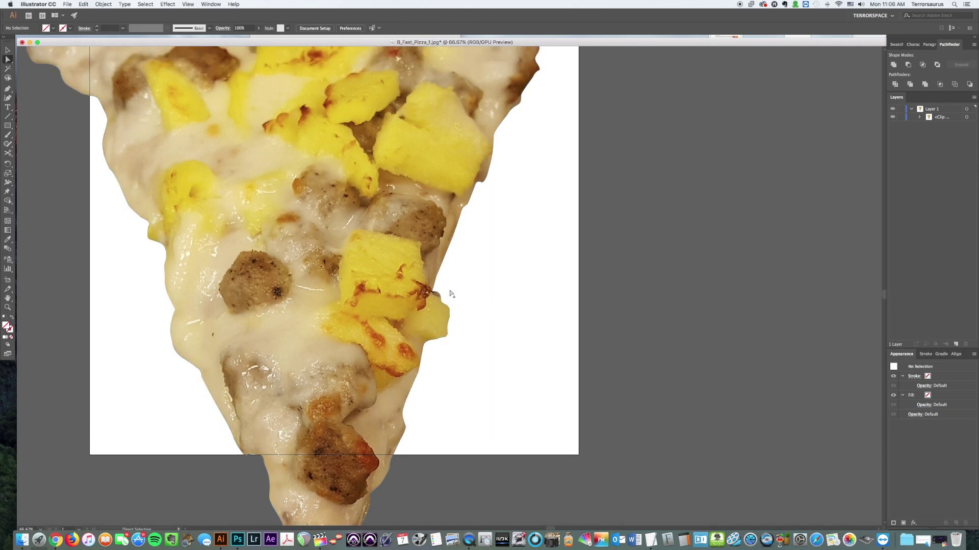
scroll(449, 301, up, 5)
scroll(441, 319, down, 4)
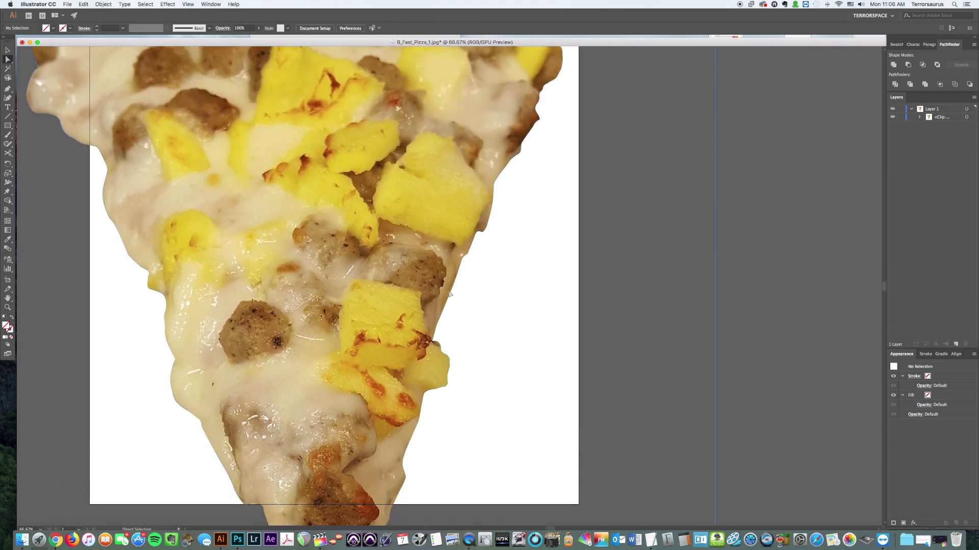
click(434, 365)
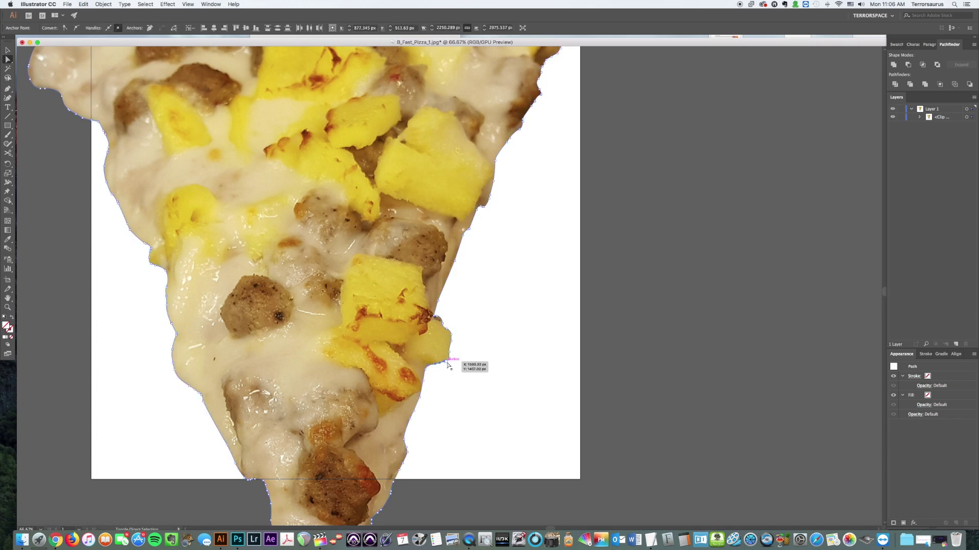
click(450, 356)
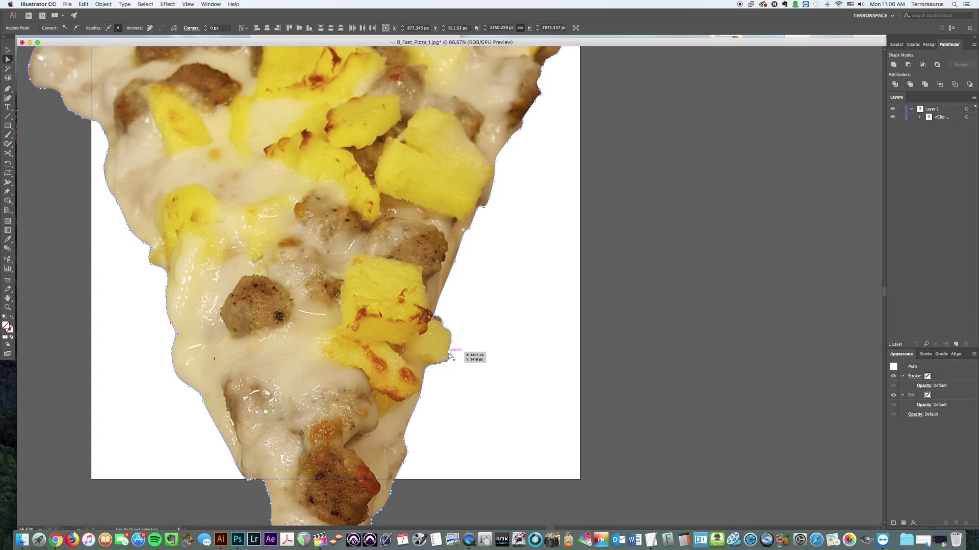
drag(441, 326, 432, 319)
click(445, 325)
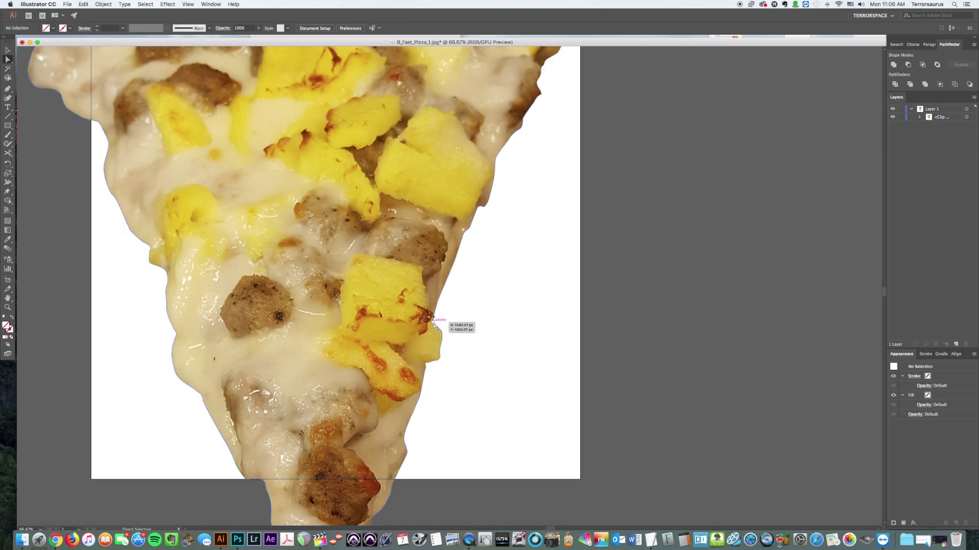
Move the anchor at the notch just above the pineapple chunk slightly outward to smooth the mask edge.
key(super+equal)
key(super+equal)
key(super+equal)
click(400, 376)
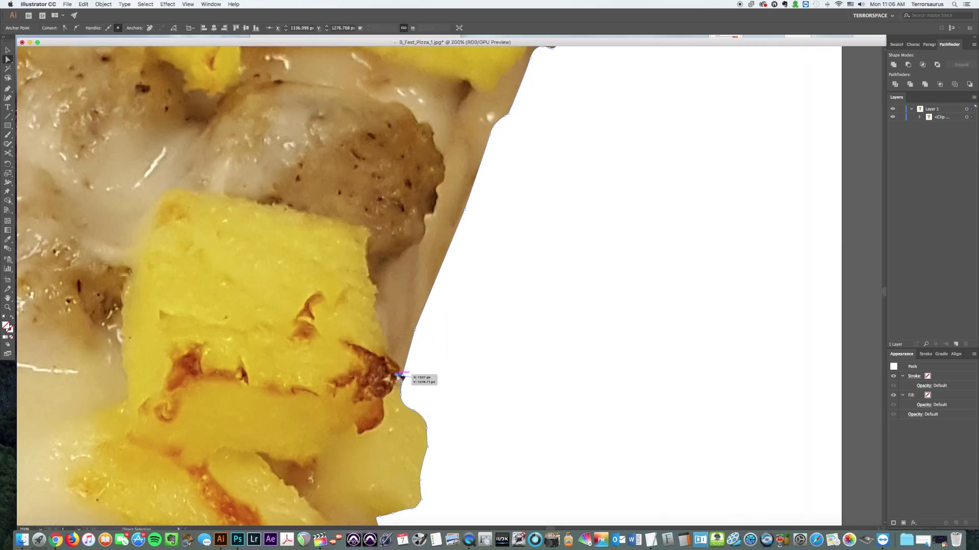
drag(399, 376, 414, 383)
key(super+minus)
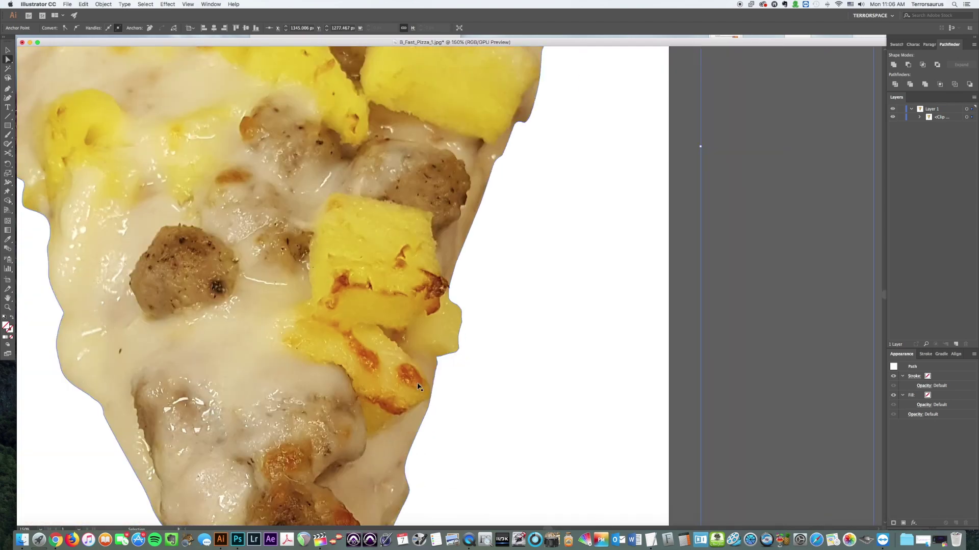
key(super+minus)
key(super+minus)
scroll(418, 387, up, 10)
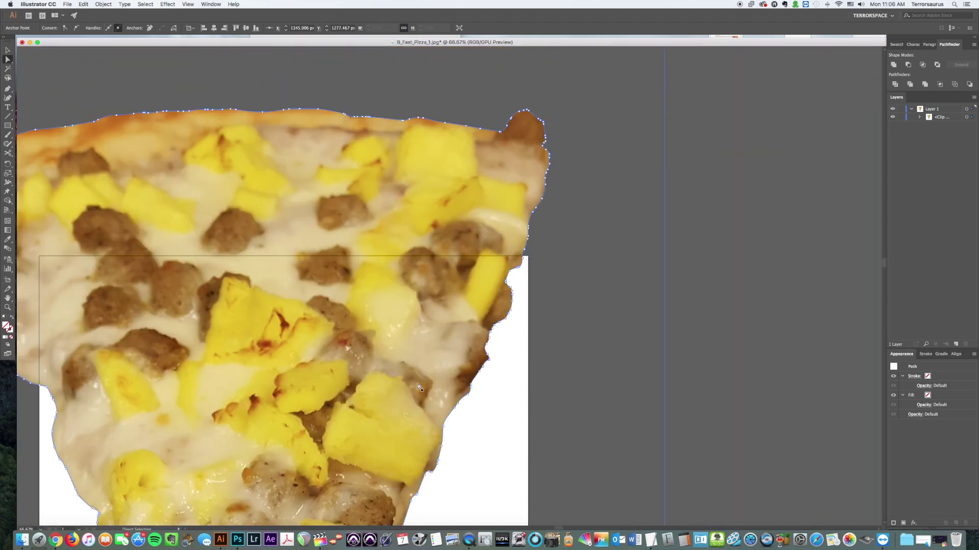
Remove the mask anchors around the brown sausage chunk protruding from the slice's upper right corner.
click(506, 113)
key(super+a)
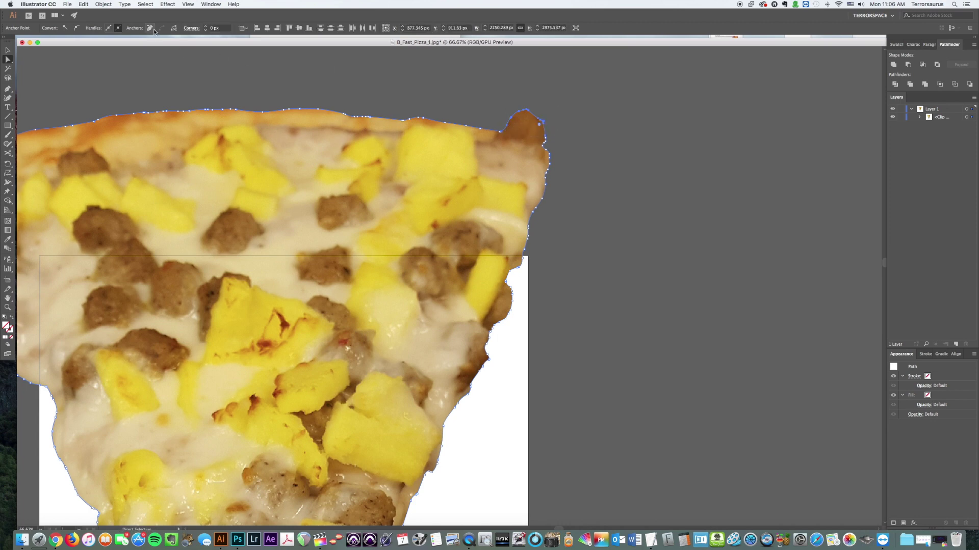
click(556, 132)
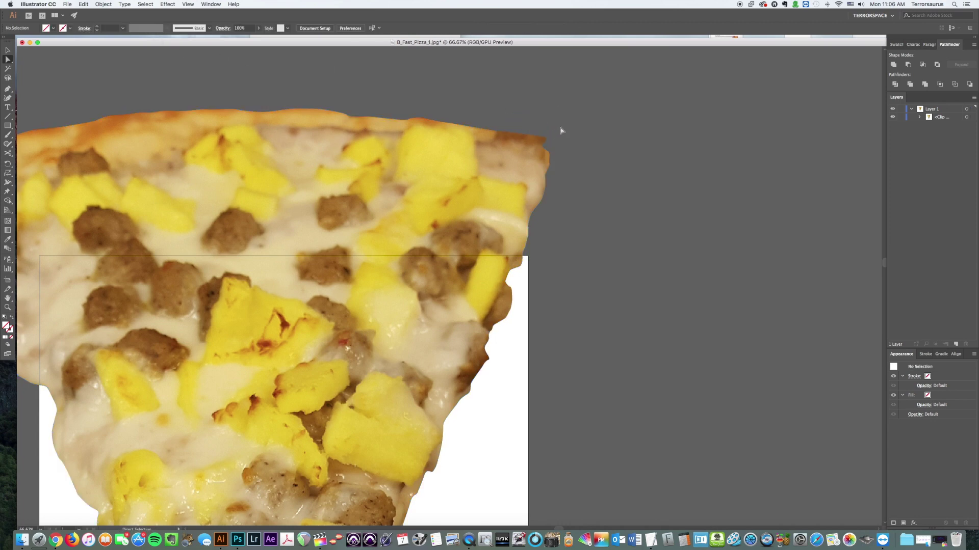
Curve the mask edge at the right end of the crust and reposition the corner anchors to smooth the notch below it.
key(super+equal)
key(super+equal)
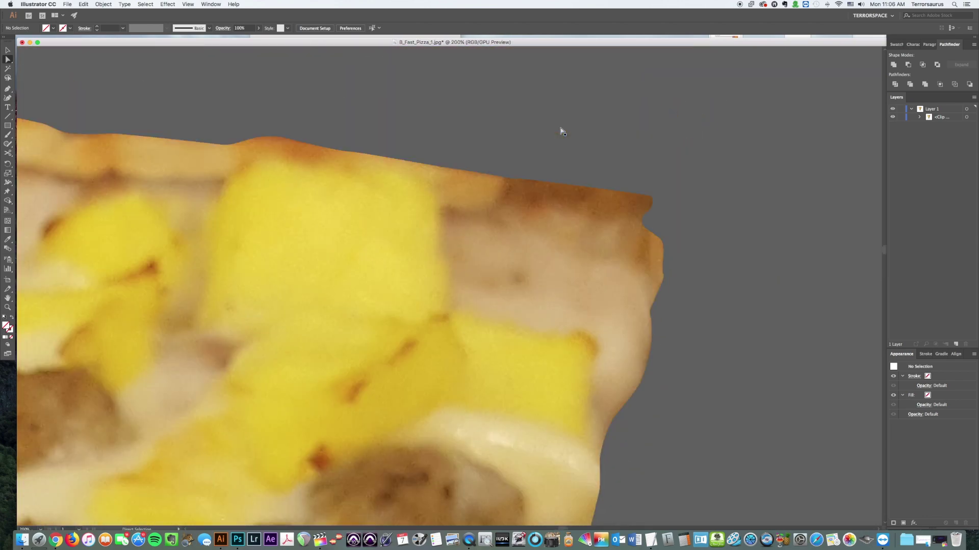
click(653, 199)
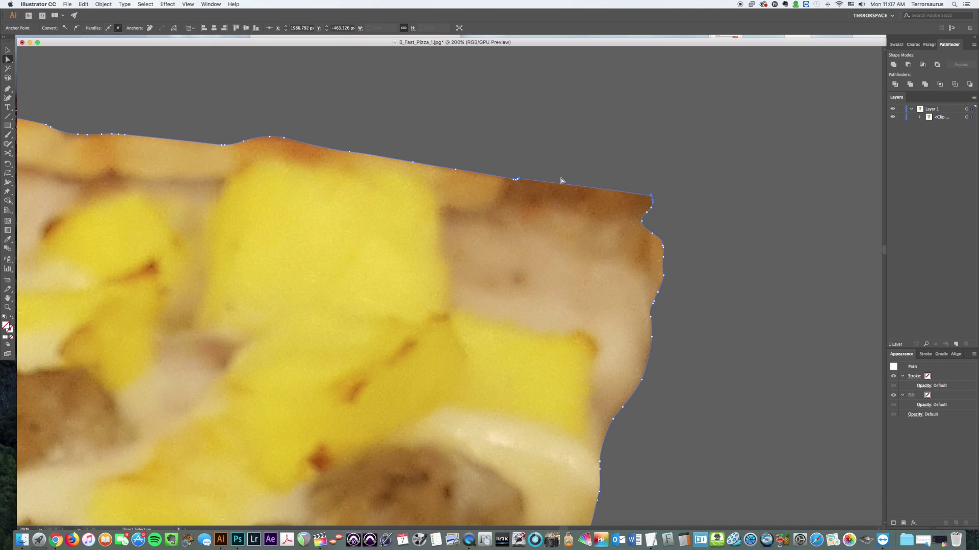
click(516, 180)
drag(518, 179, 527, 181)
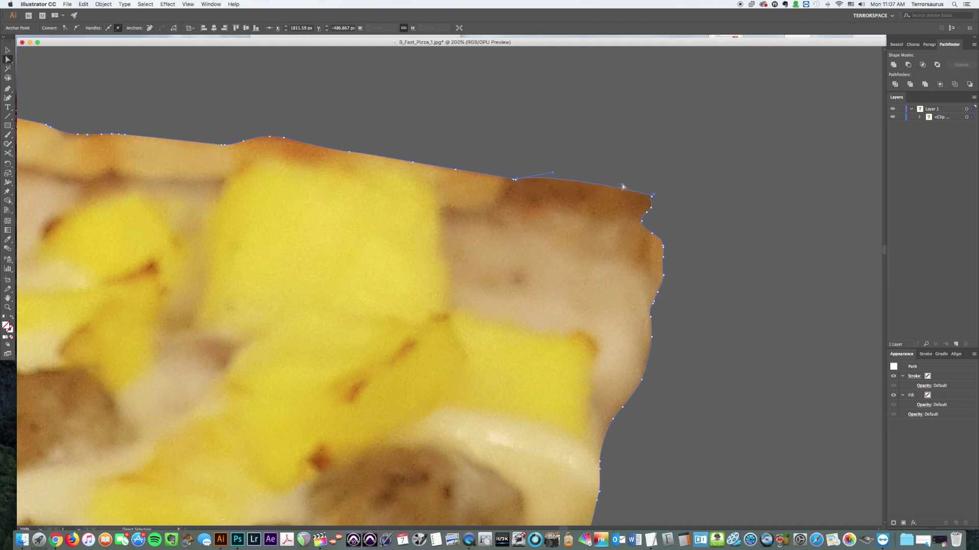
drag(651, 196, 652, 225)
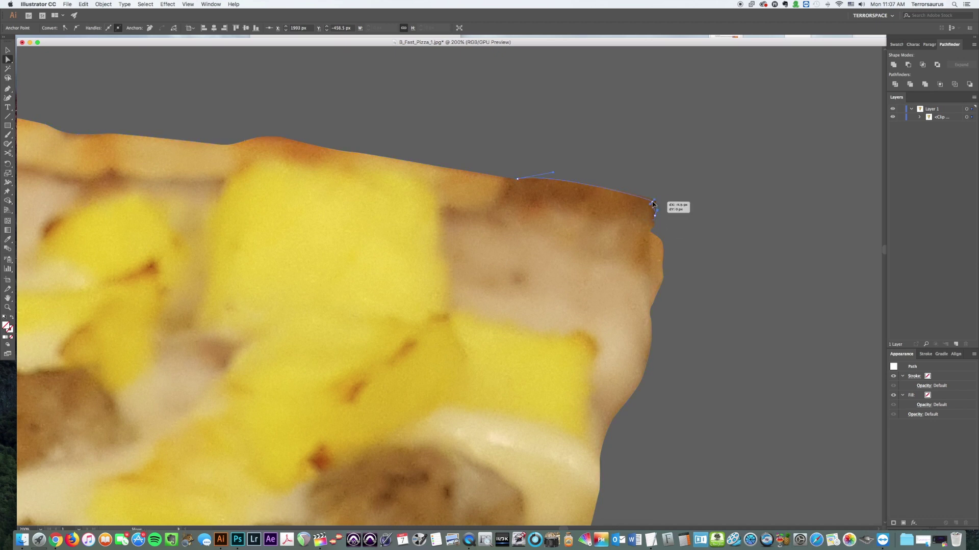
click(674, 193)
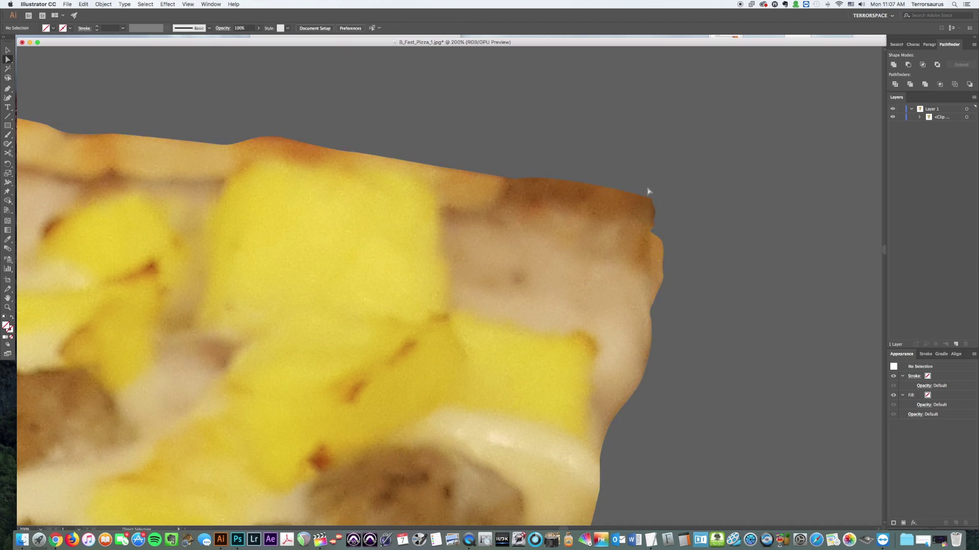
Select the whole pizza cutout and release its clipping mask.
key(super+minus)
key(super+minus)
key(super+minus)
key(super+minus)
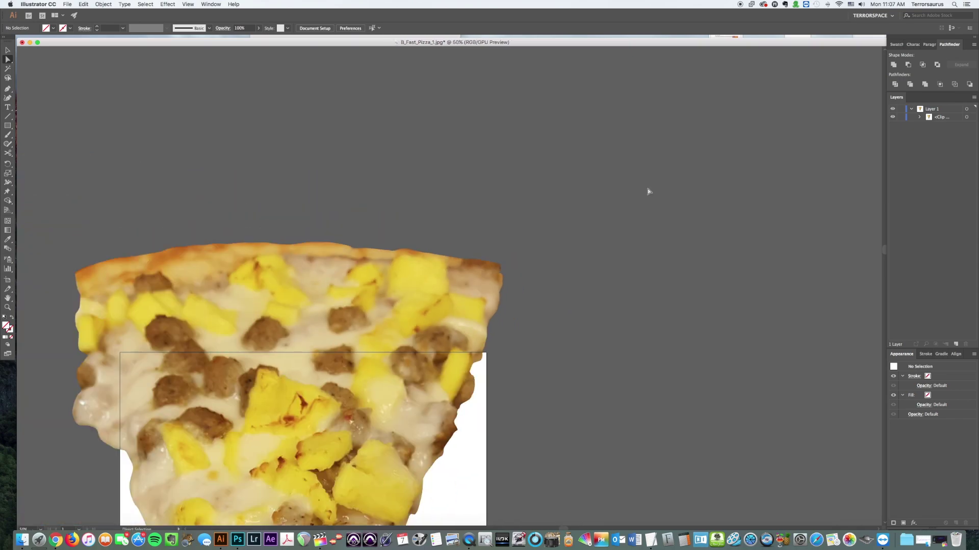
key(super+minus)
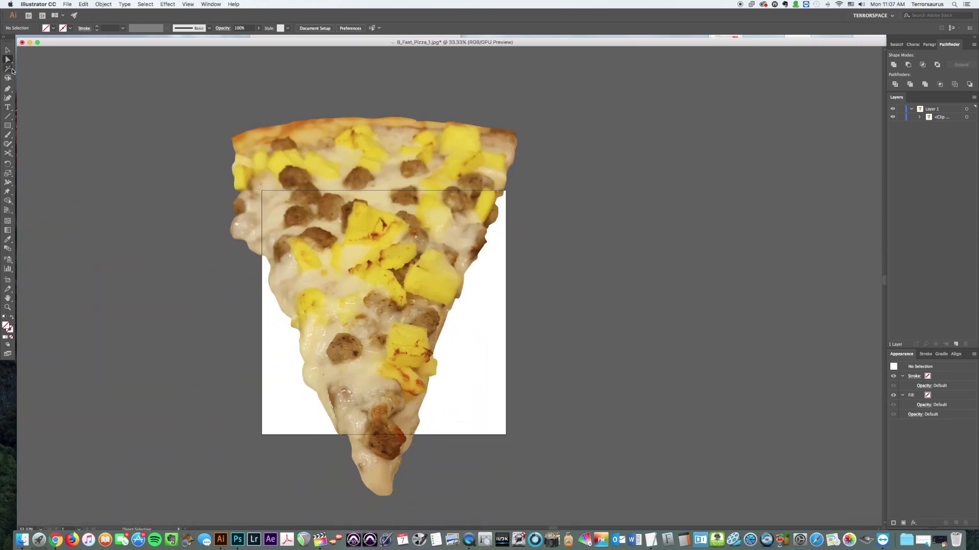
click(3, 51)
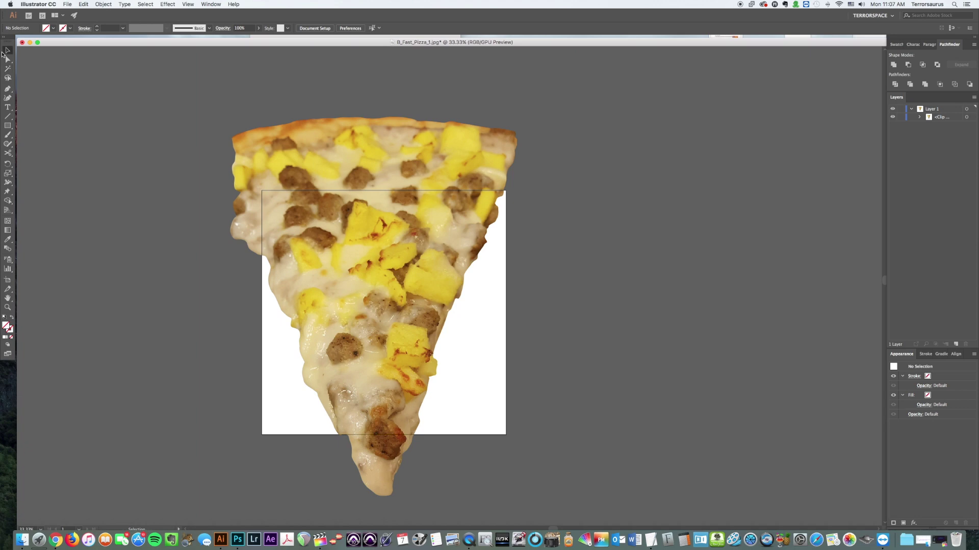
click(433, 125)
click(104, 5)
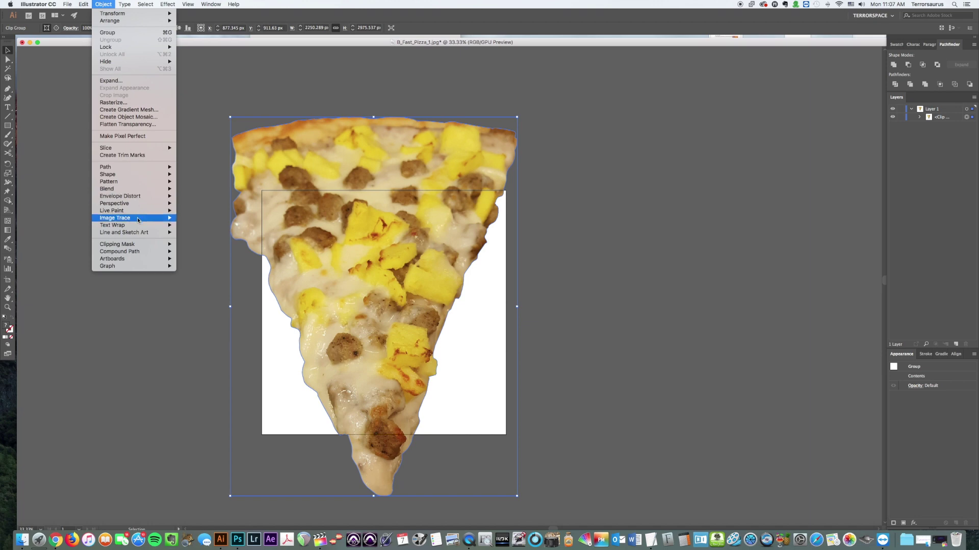
mouse_move(138, 244)
click(206, 252)
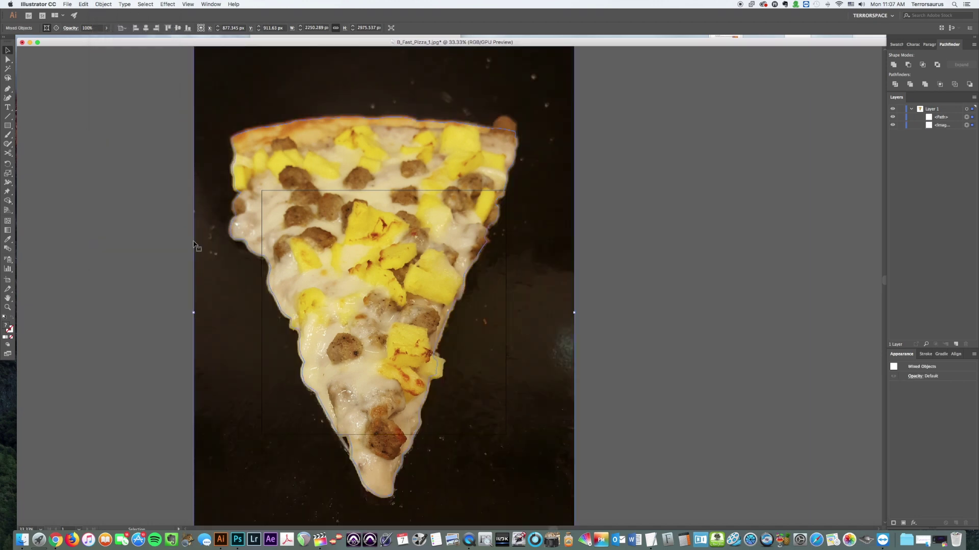
Fill only the released outline path with a solid orange-red color, leaving the photo behind it unchanged.
click(182, 210)
click(235, 175)
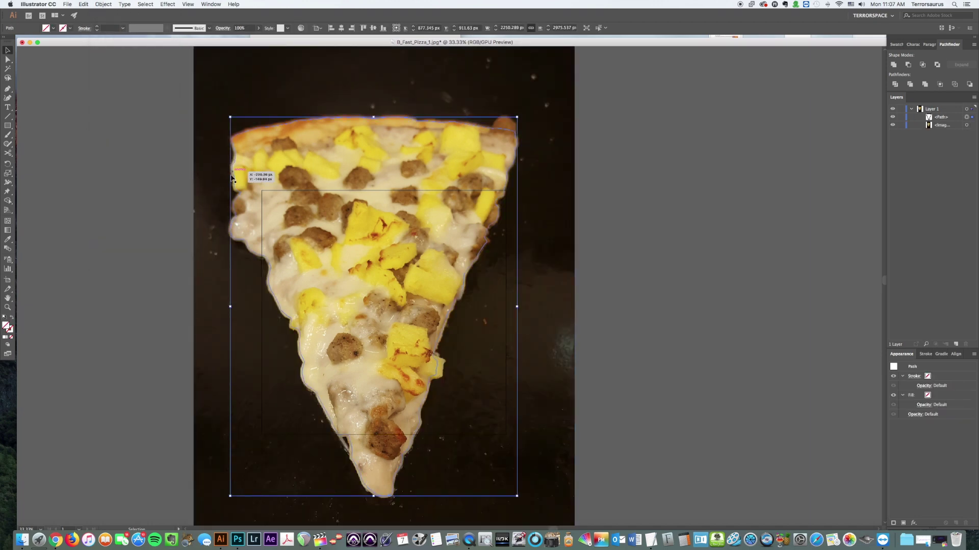
key(shift+F5)
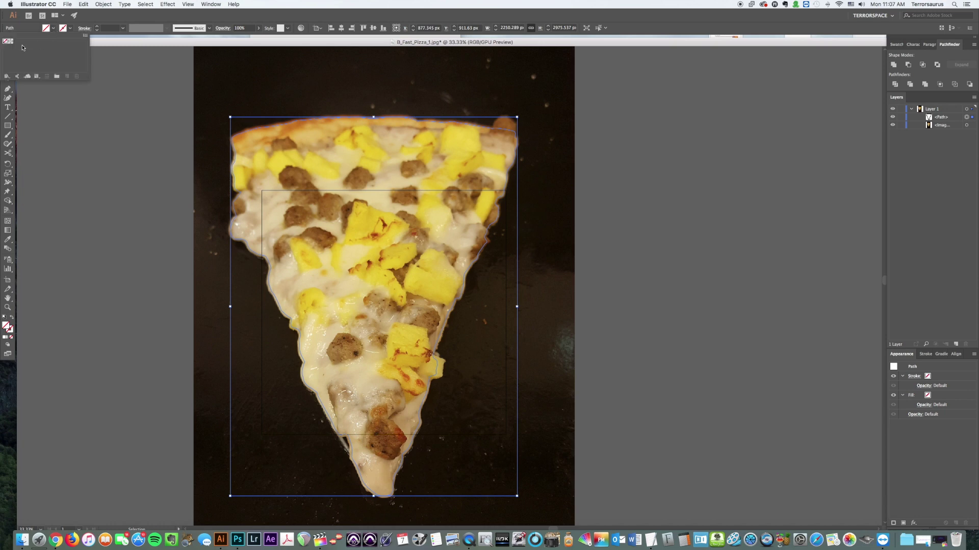
double_click(6, 327)
text(C45226)
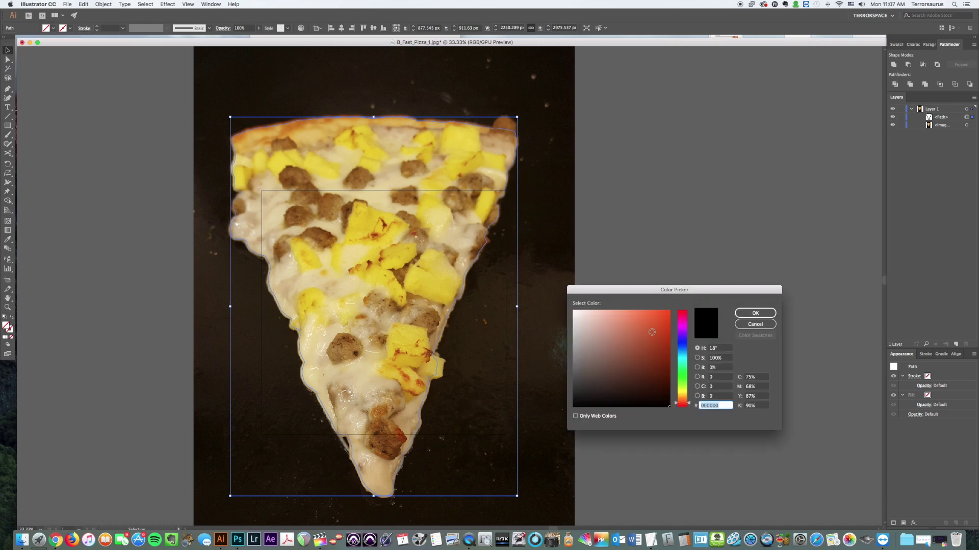
click(755, 314)
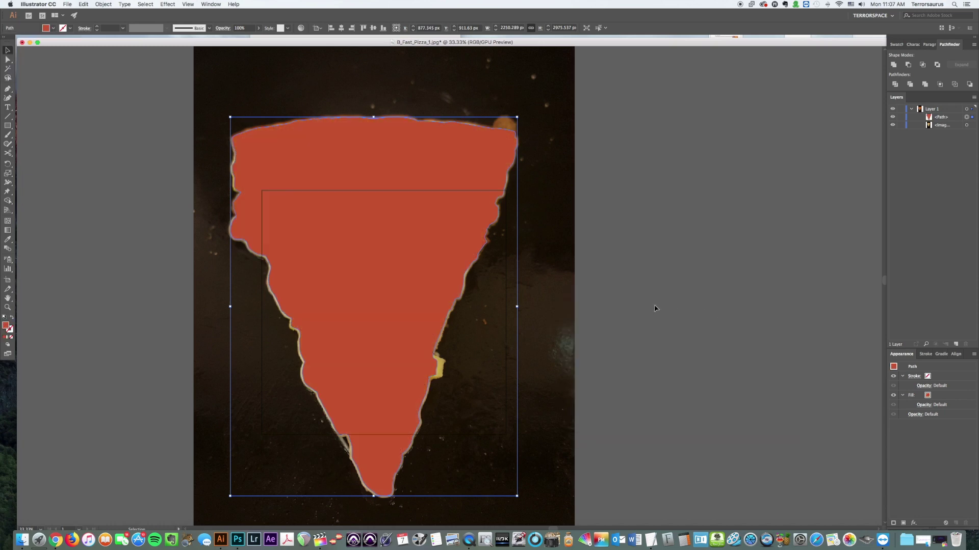
click(589, 288)
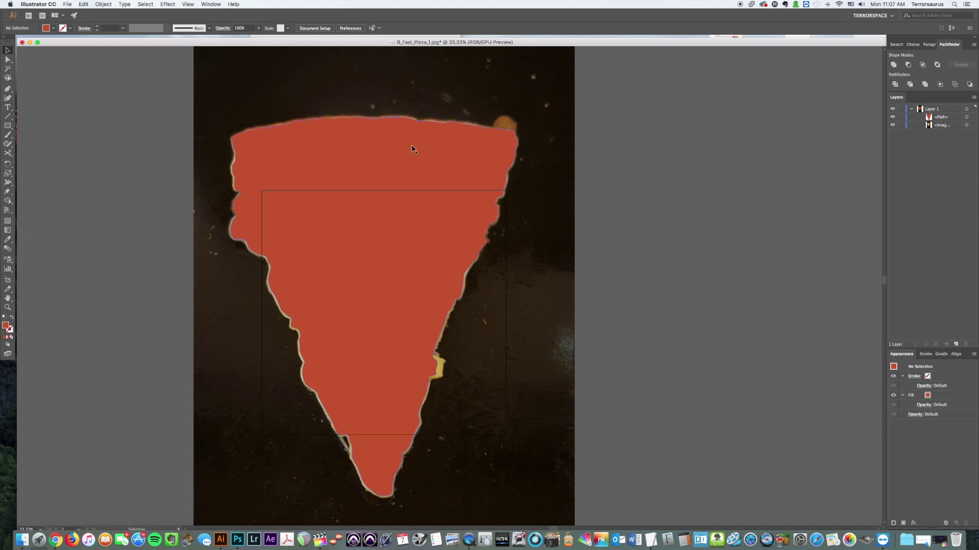